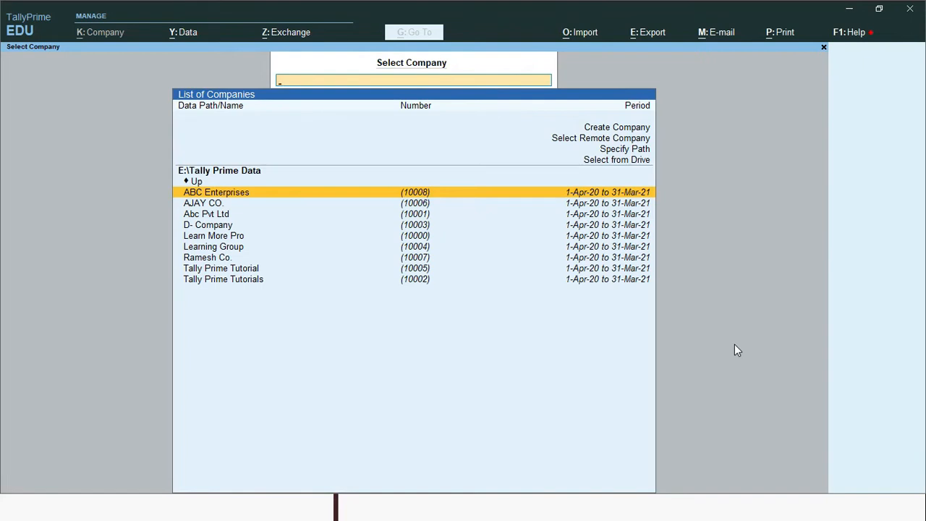
Start creating a new company and name it Abc Company
key("Up")
key("Up")
key("Up")
key("Up")
key("Up")
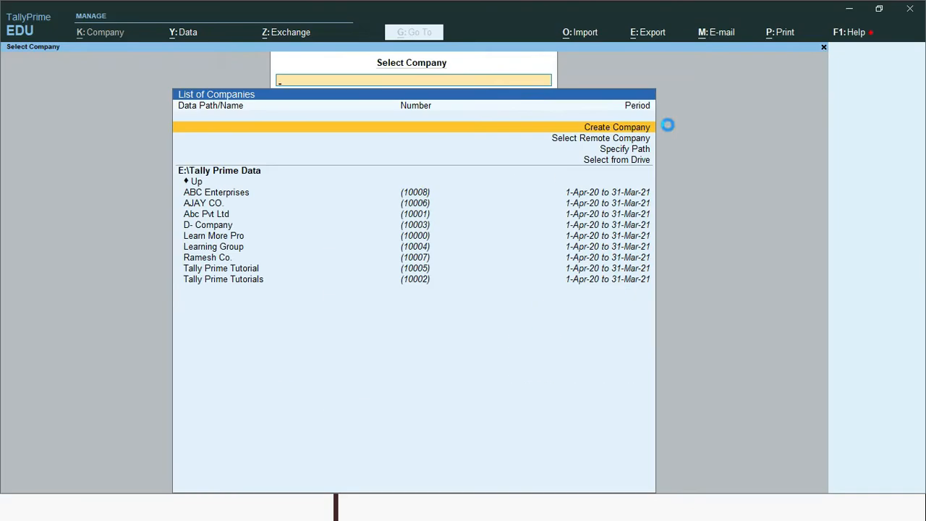
left_click(667, 124)
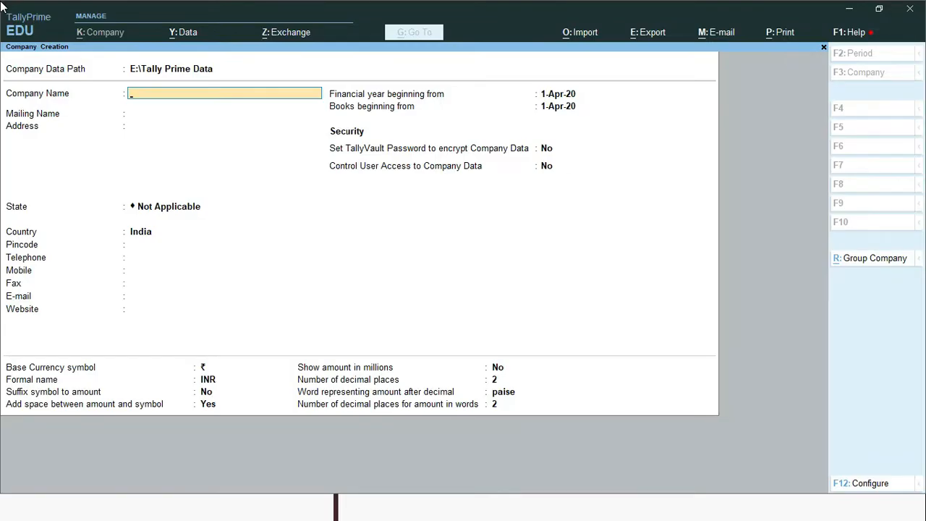
type("Abc Company")
key("Return")
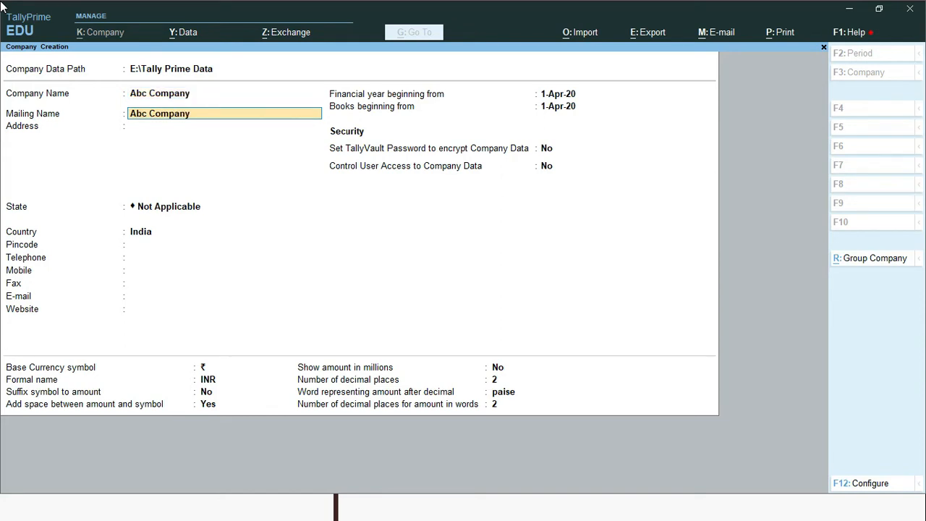
Keep the mailing name and enter the company's two-line address
key("Return")
type("Ghatkopar")
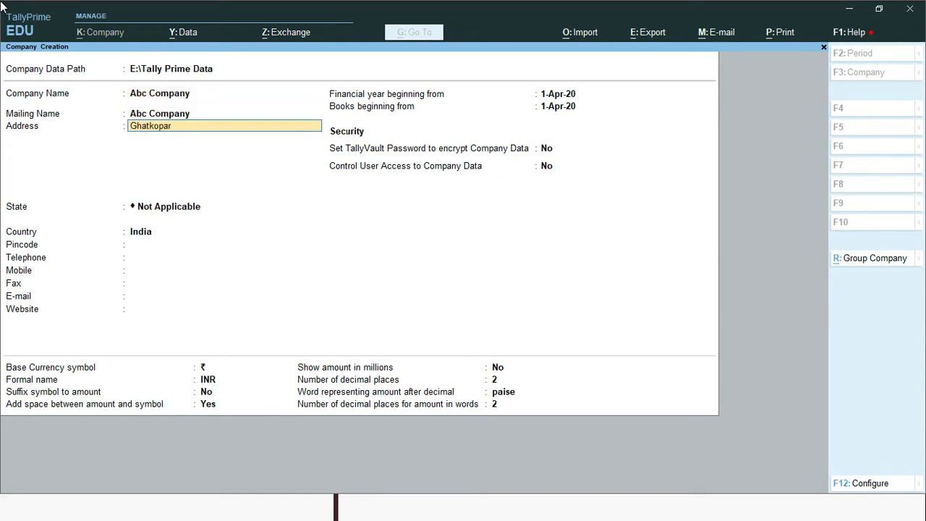
key("Return")
type("Mumbai")
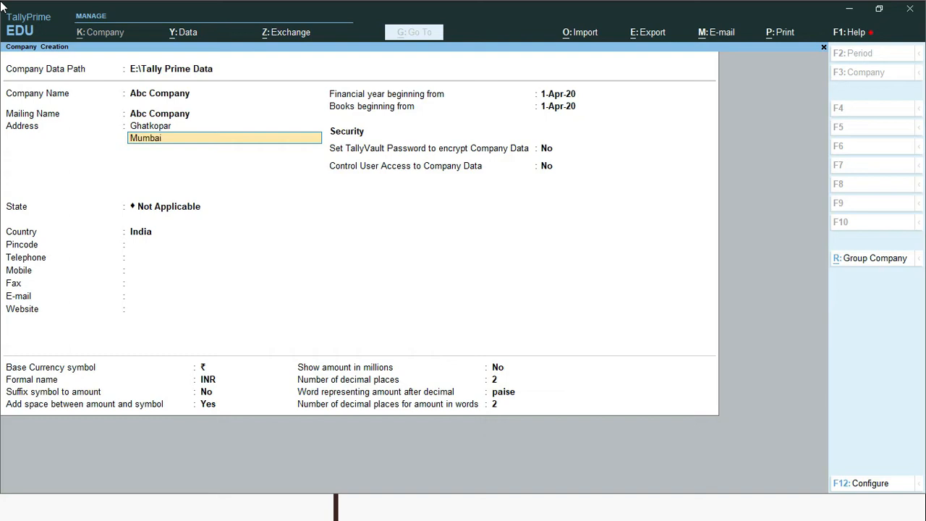
key("Return")
Set the company's state to Maharashtra, fill in the postal code and save the new company
key("Return")
type("M")
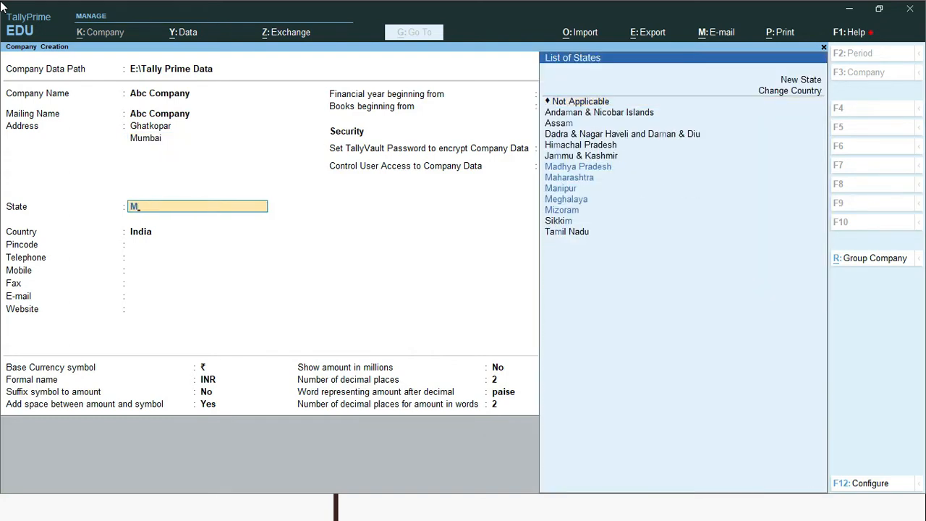
type("ah")
key("Return")
type("400086")
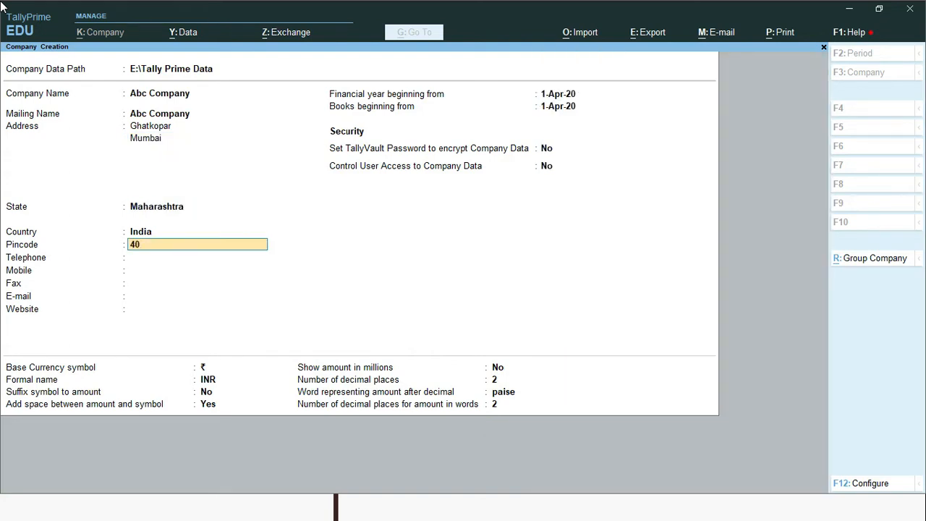
key("Return")
key("Return")
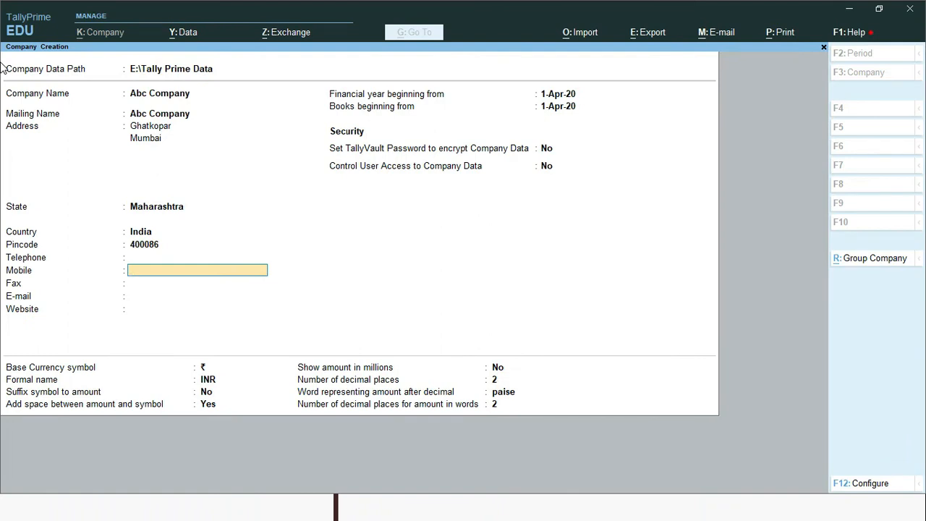
key("ctrl+a")
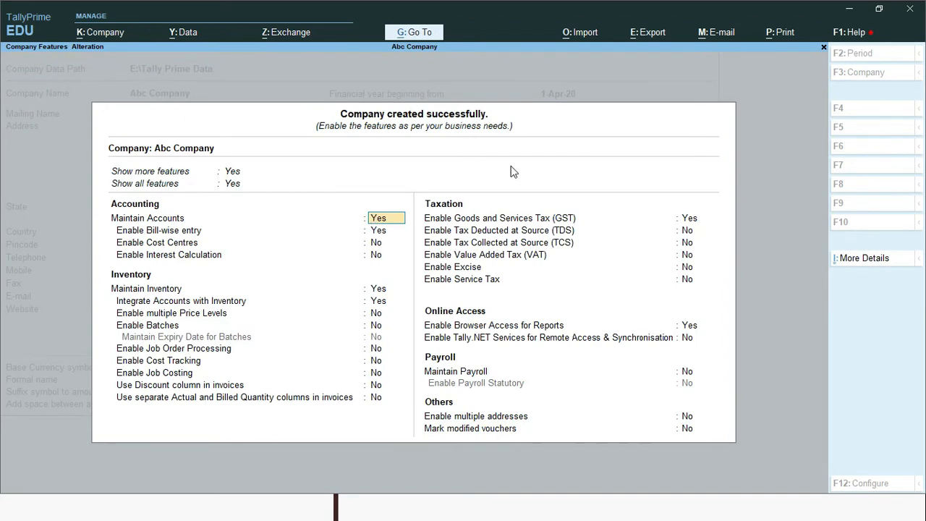
Set Enable Goods and Services Tax (GST) to No in the company features and save them
key("Return")
key("Return")
key("Return")
key("Return")
key("Return")
key("Return")
key("Return")
key("Return")
key("Return")
key("Return")
key("Return")
key("Return")
key("Return")
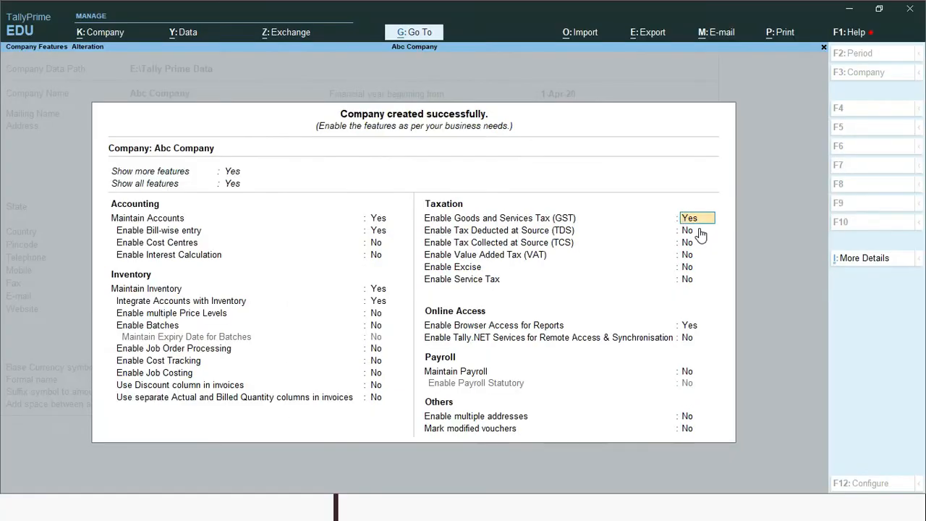
type("no")
key("Return")
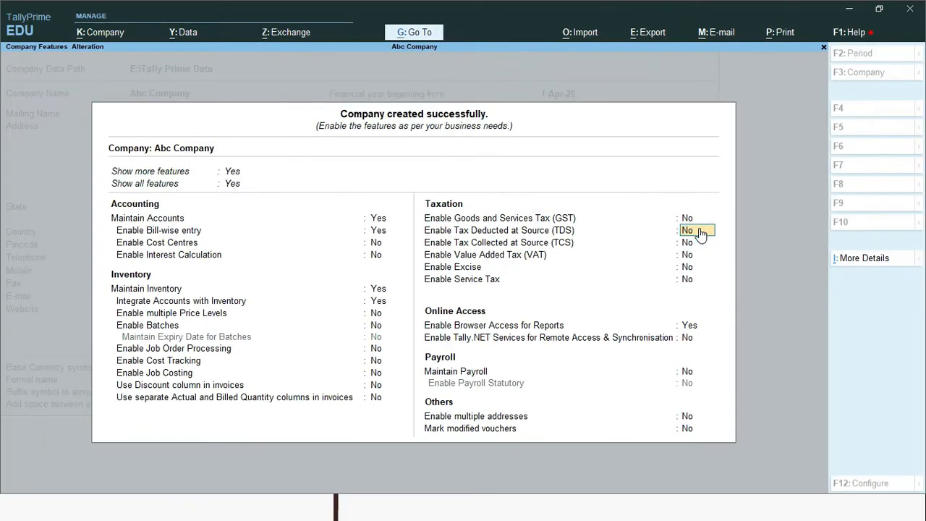
key("ctrl+a")
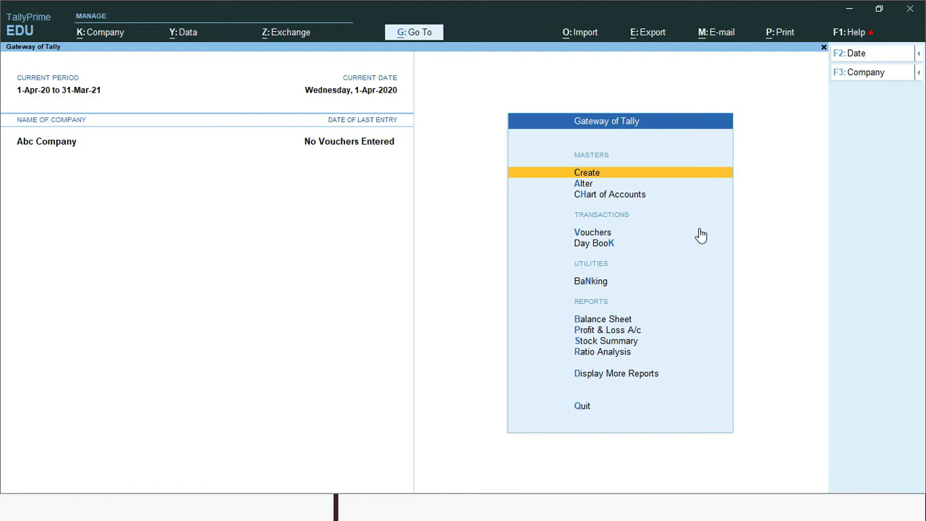
Open voucher entry for Abc Company
key("Down")
key("Down")
key("Down")
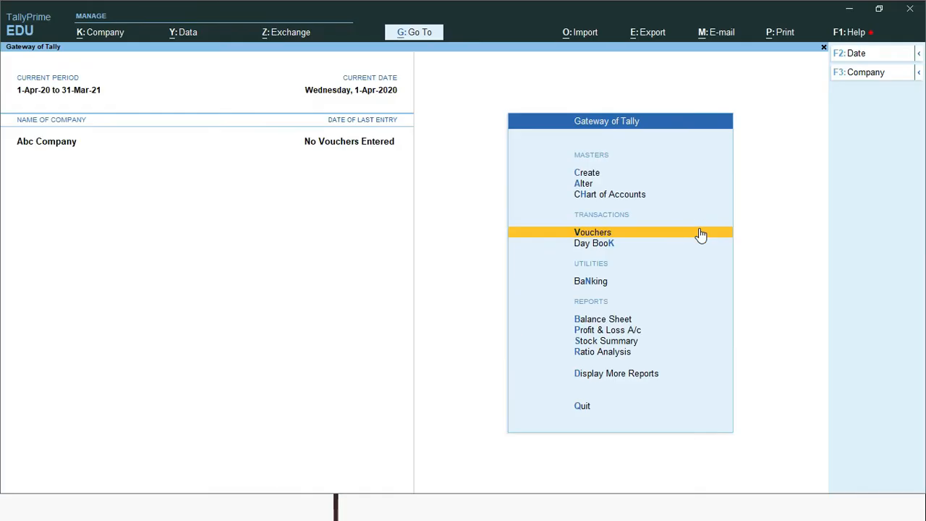
left_click(701, 235)
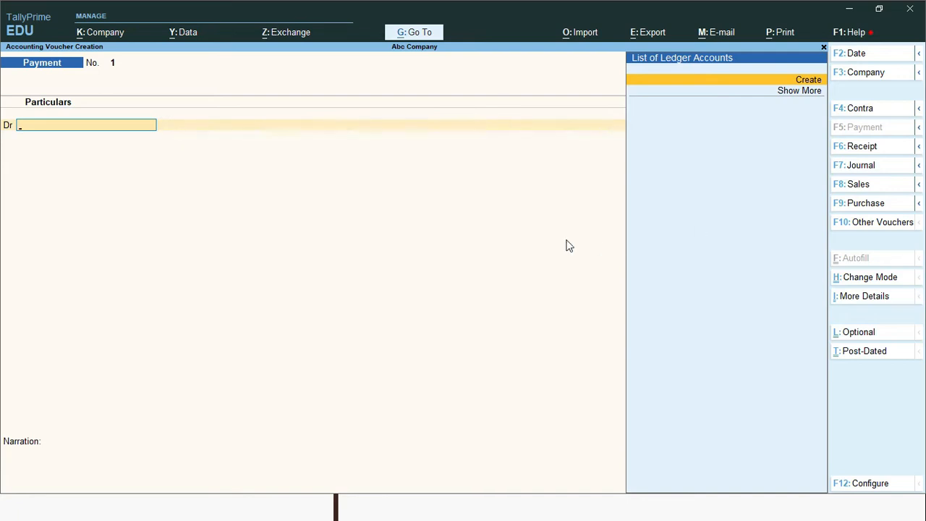
Switch to the presentation slide to read the purchase order exercise, and return to TallyPrime
key("alt+Tab")
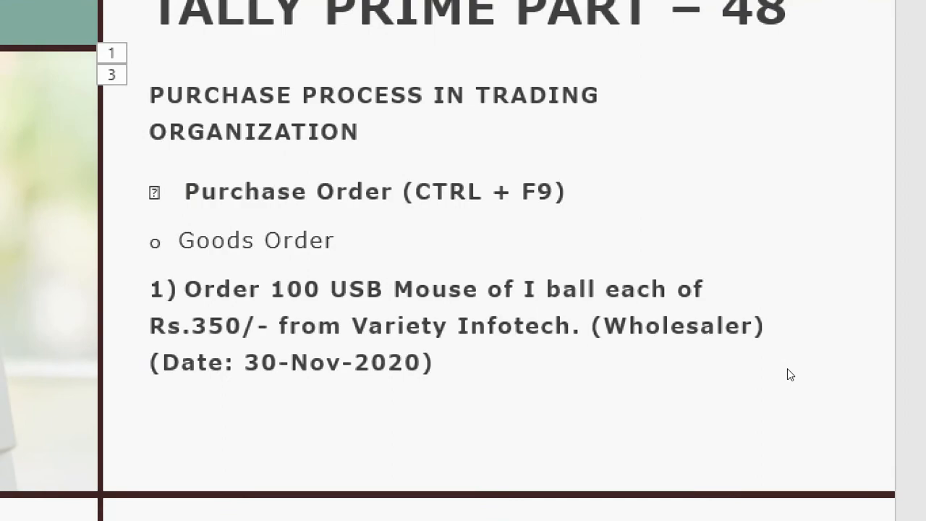
key("alt+Tab")
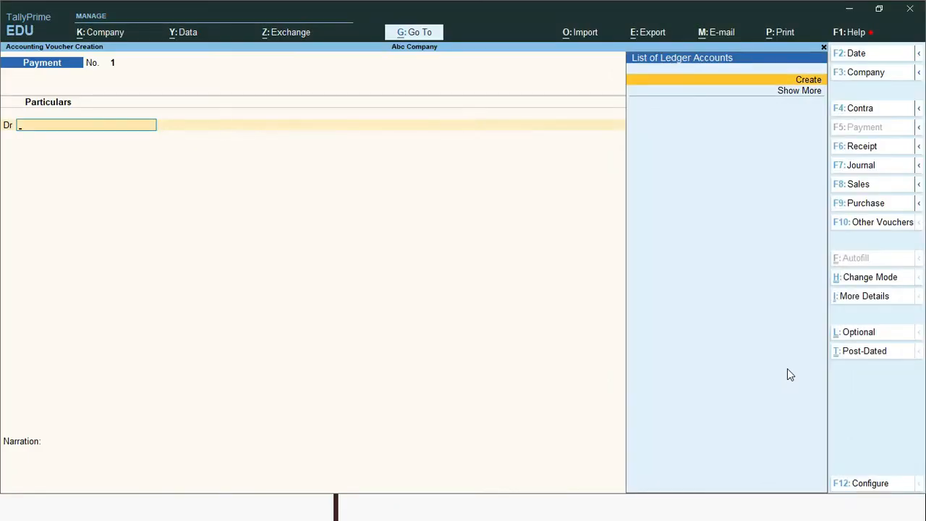
key("alt+Tab")
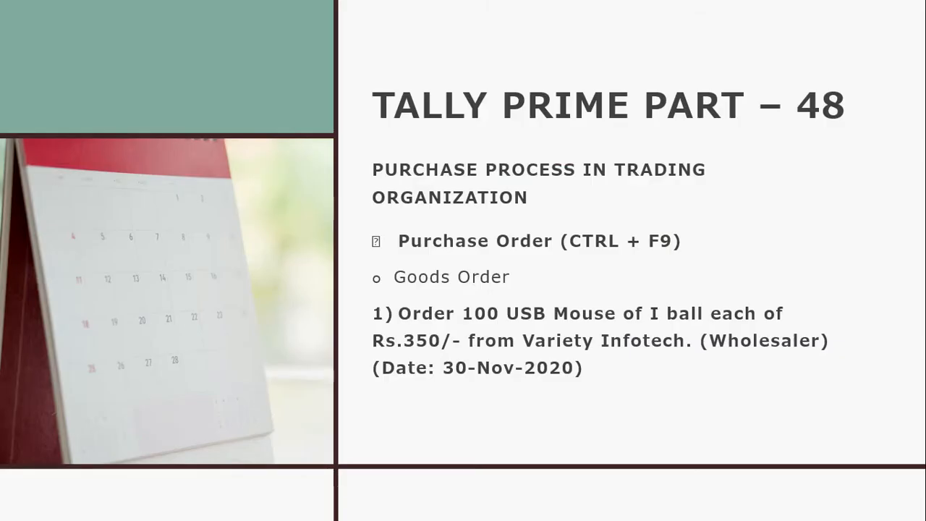
key("alt+Tab")
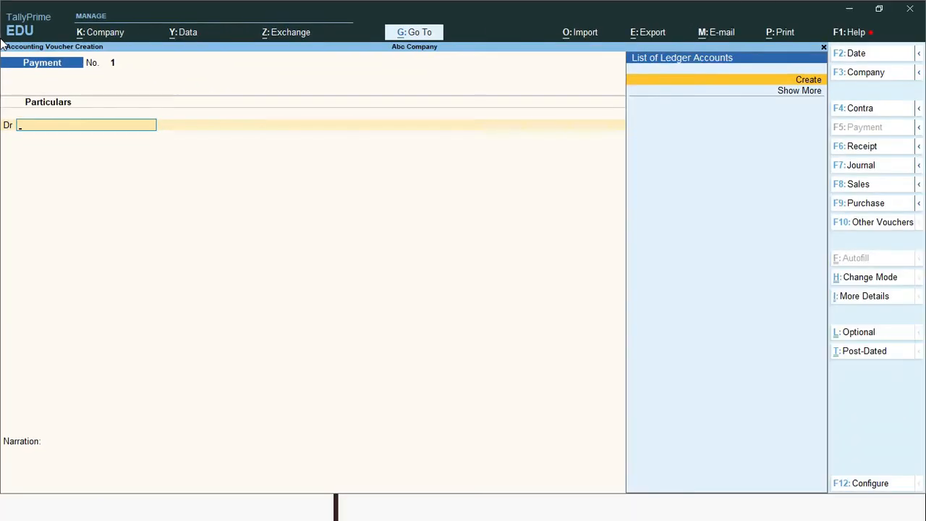
Reopen voucher entry and check the purchase-related voucher types offered, including Receipt Note and Purchase Order
key("Escape")
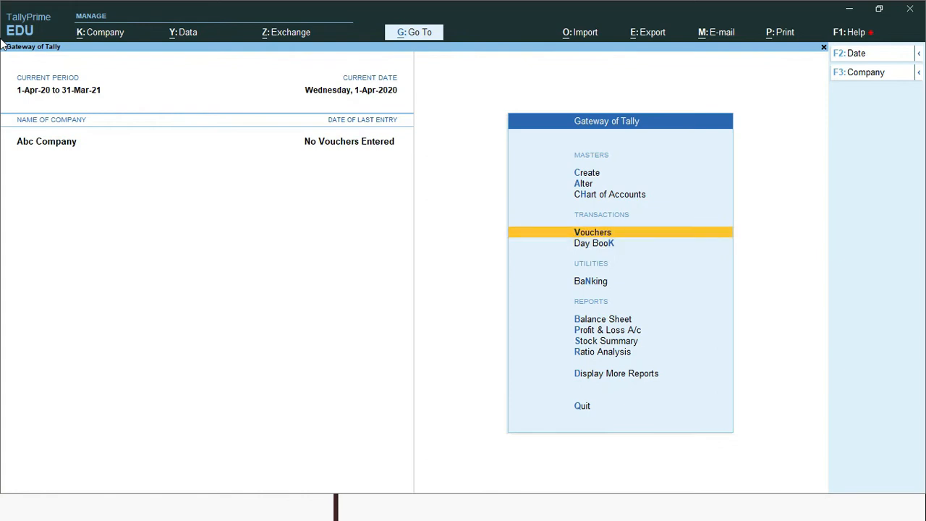
key("Return")
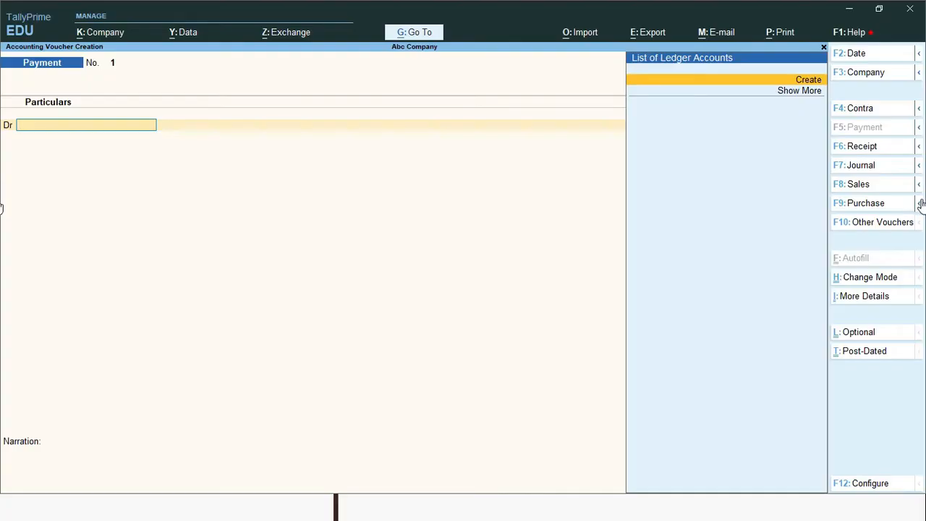
left_click(908, 310)
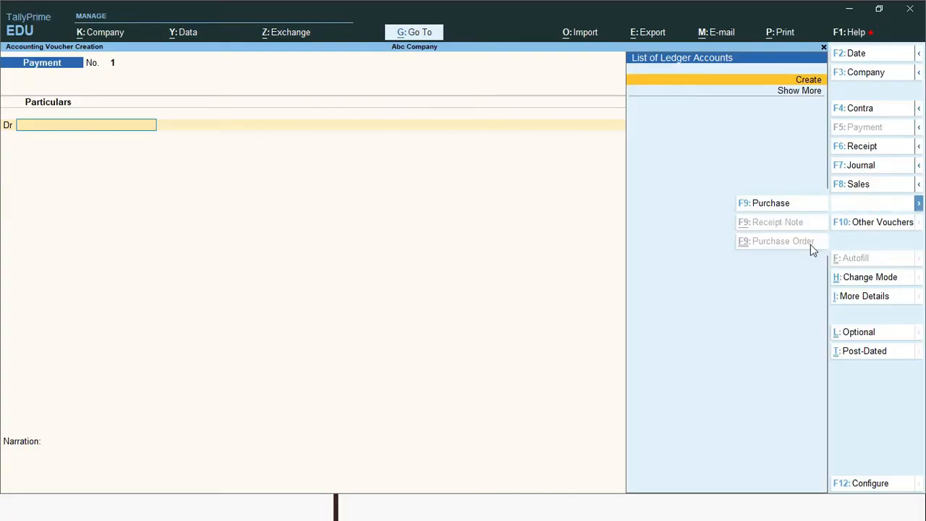
left_click(509, 295)
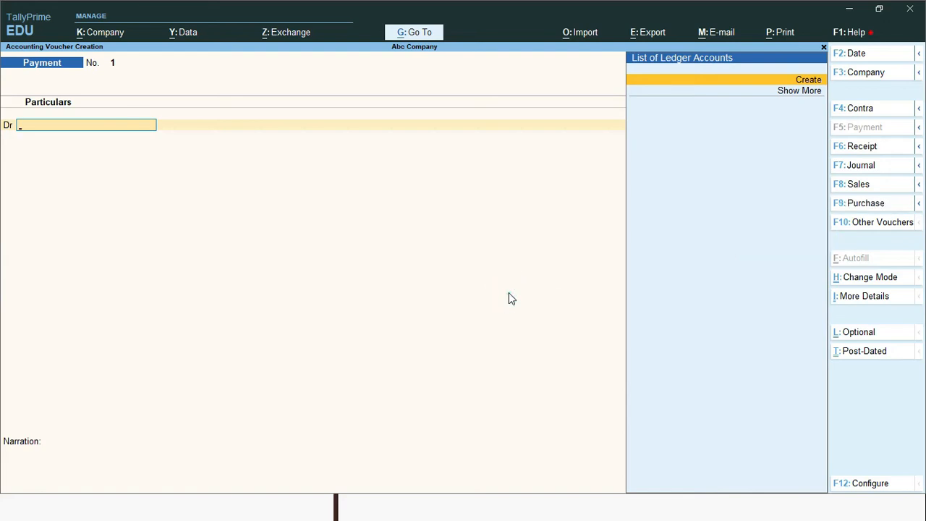
key("ctrl")
key("ctrl")
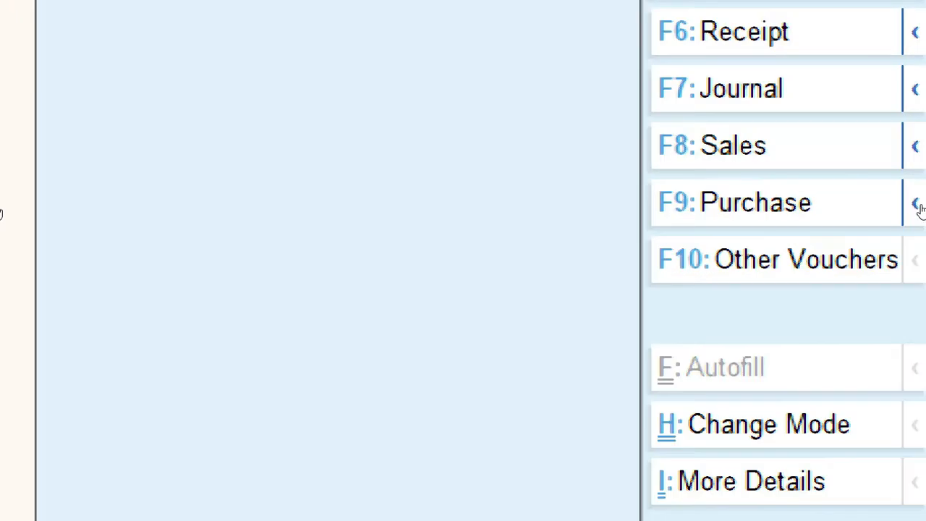
left_click(917, 207)
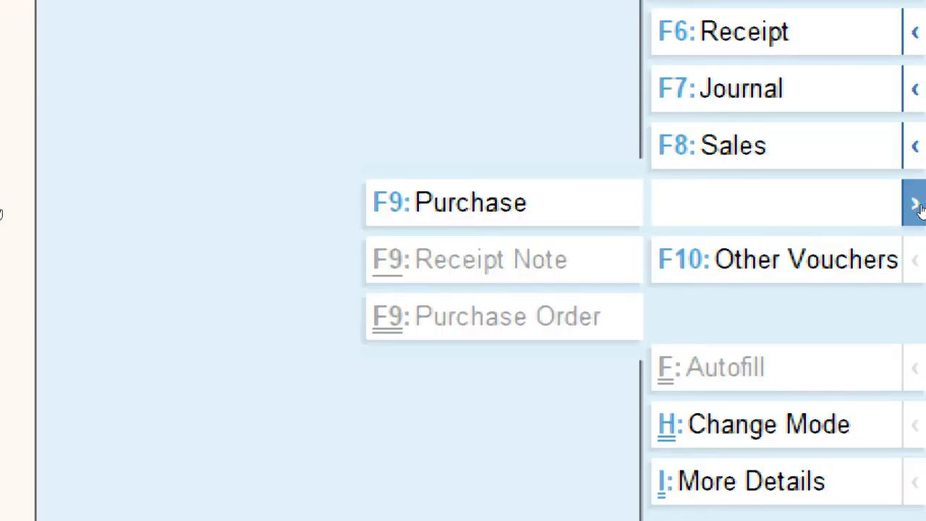
left_click(917, 207)
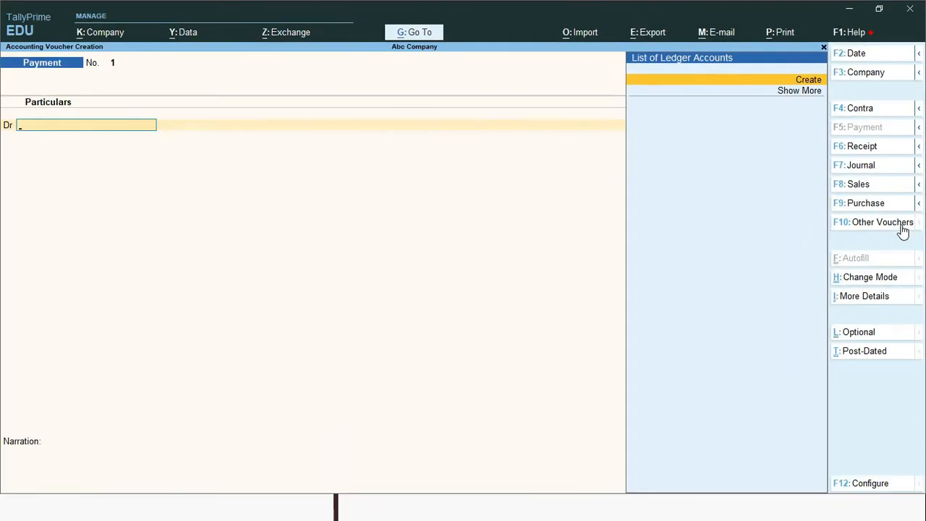
Bring up the list of other voucher types and show the inactive ones
left_click(902, 230)
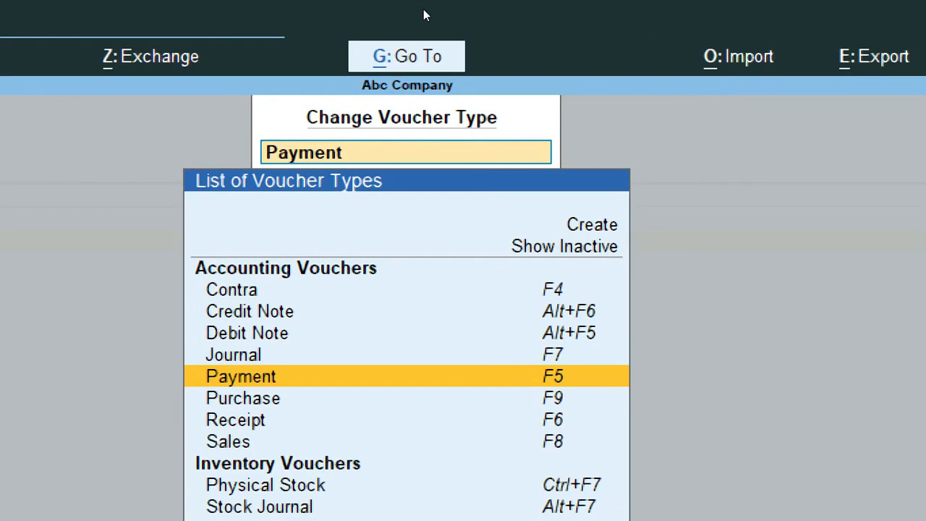
key("Up")
key("Up")
key("Up")
key("Up")
key("Up")
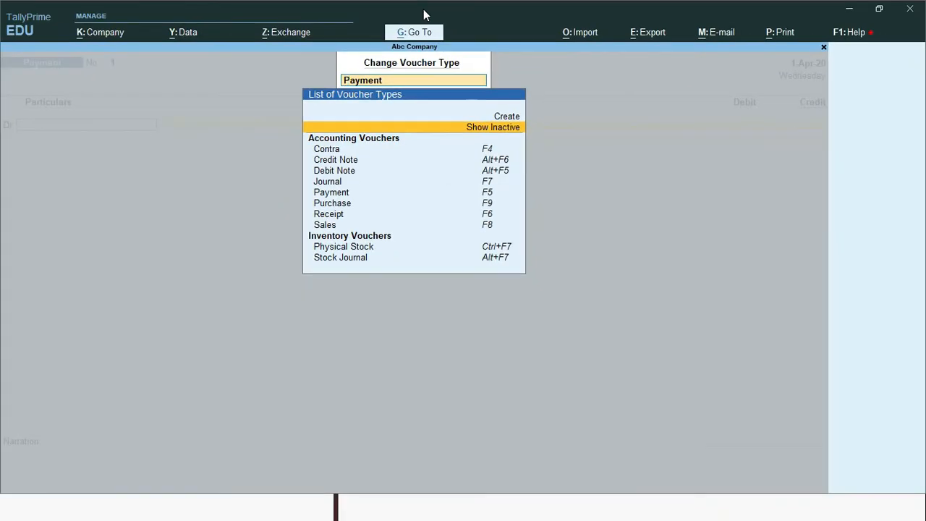
key("Return")
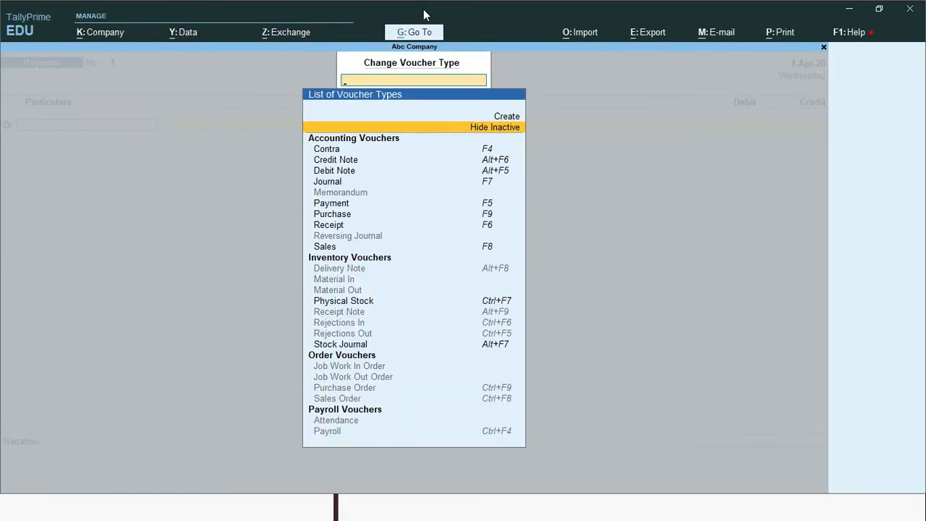
key("Return")
key("Return")
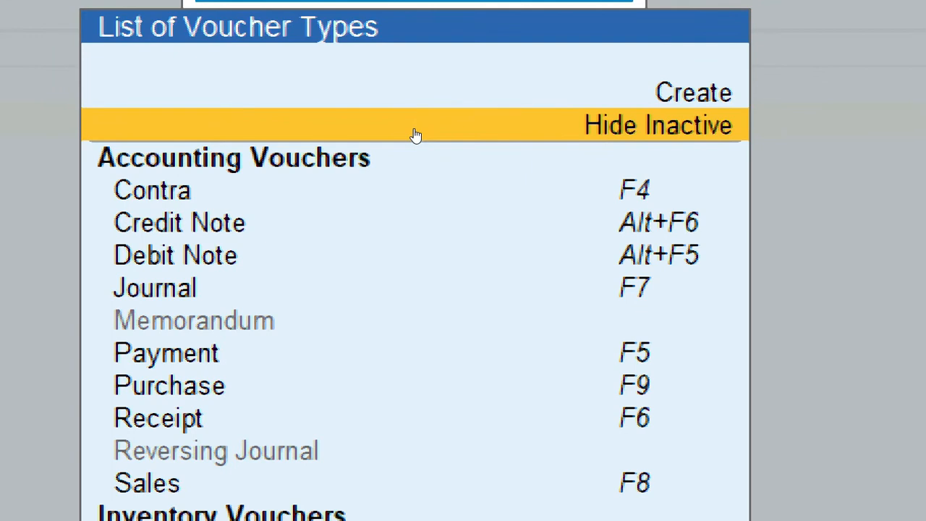
Choose Purchase Order under Order Vouchers and activate that voucher type
key("Down")
key("Down")
key("Down")
key("Down")
key("Down")
key("Down")
key("Down")
key("Down")
key("Down")
key("Down")
key("Down")
key("Down")
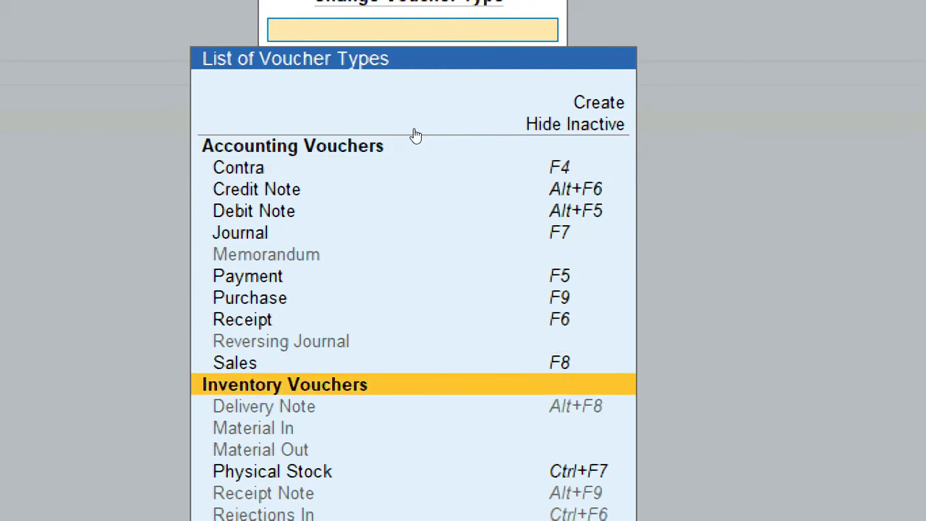
key("Down")
key("Down")
key("Down")
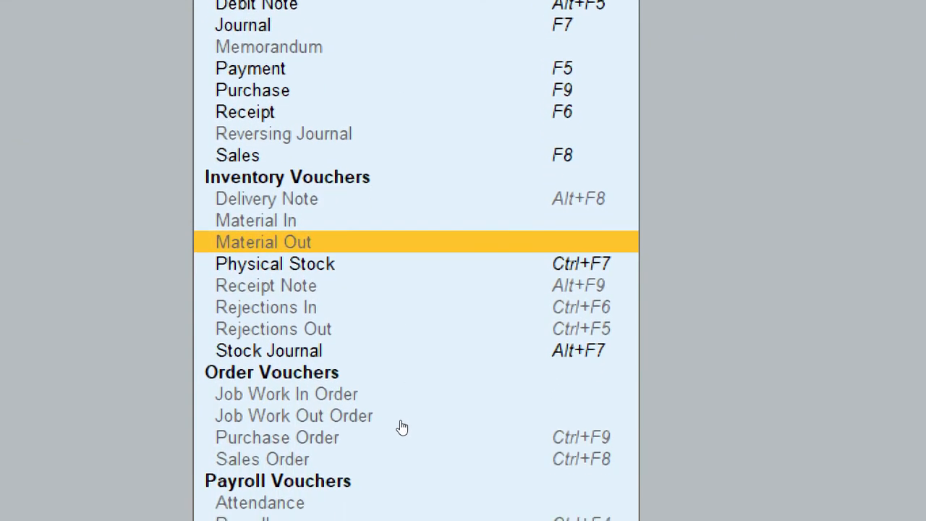
key("Down")
key("Down")
key("Down")
key("Down")
key("Down")
key("Down")
key("Down")
key("Down")
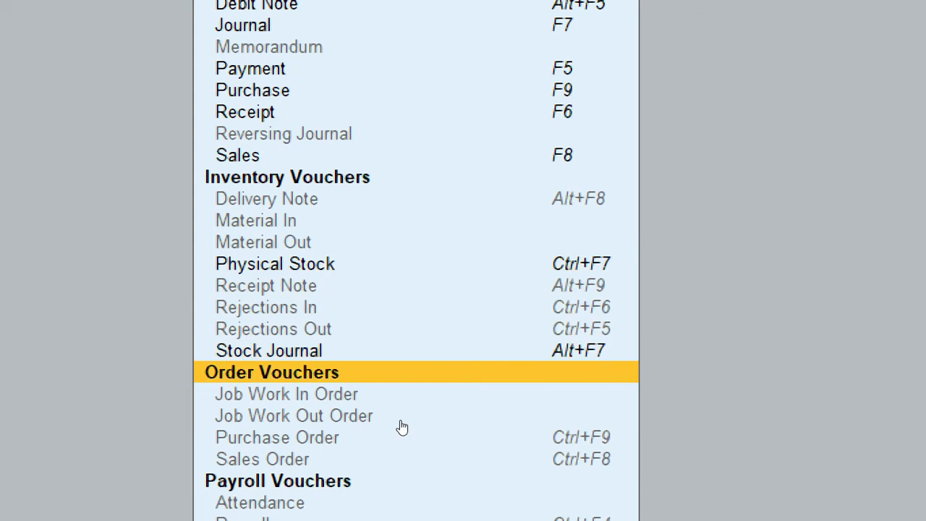
key("Down")
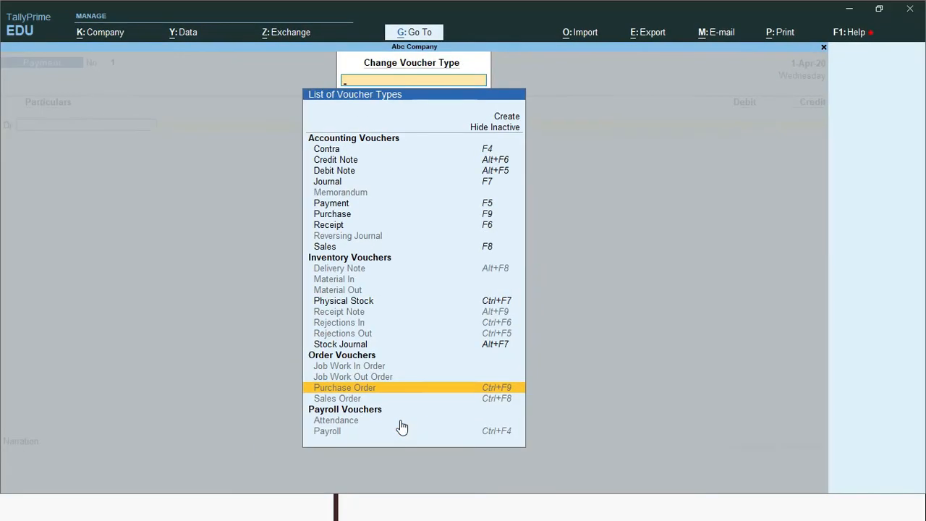
key("Return")
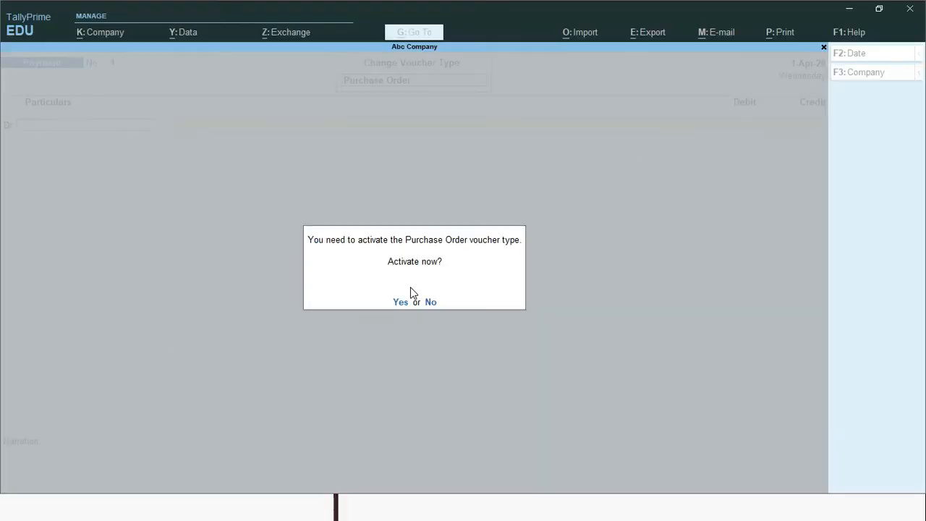
key("y")
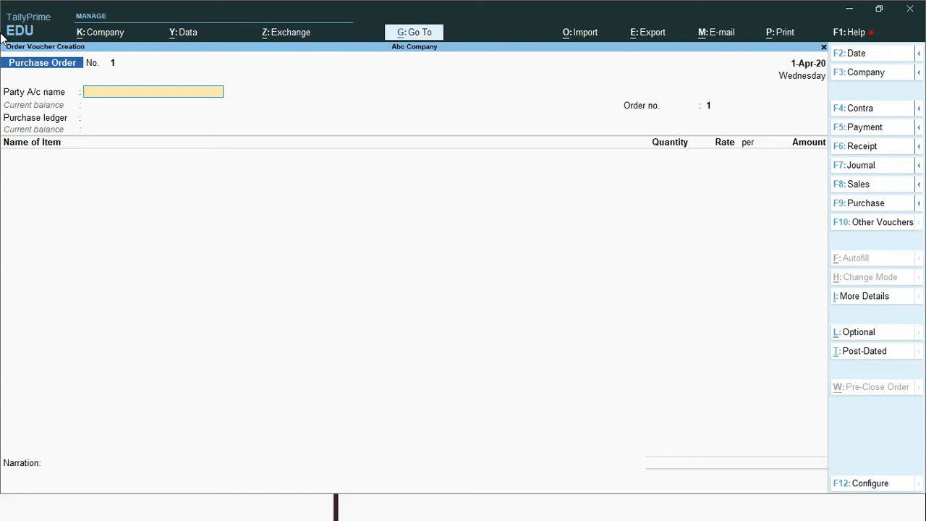
Switch the voucher entry to Sales and return to the Purchase Order voucher
left_click(855, 186)
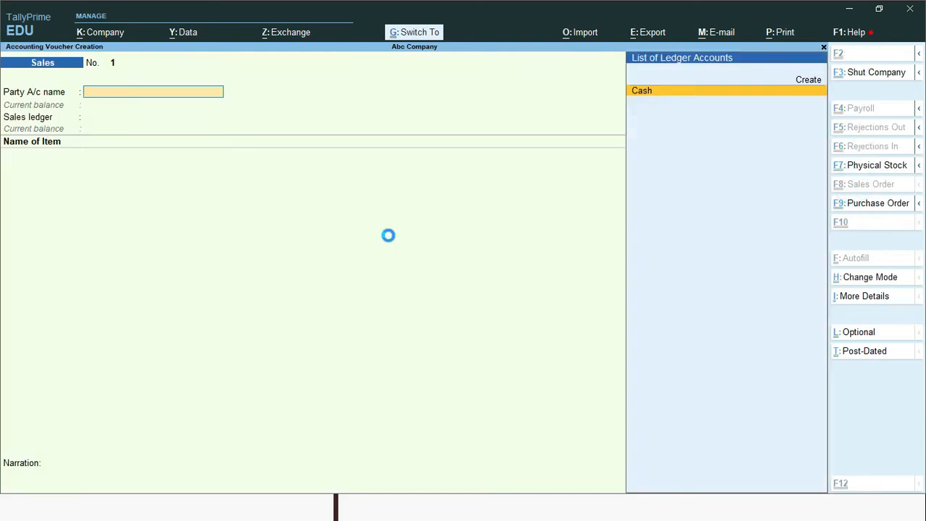
key("ctrl+F9")
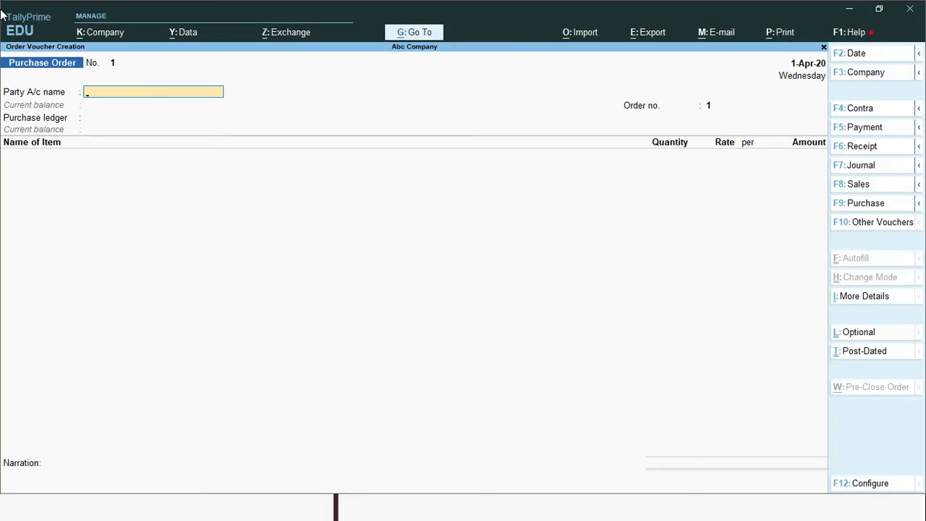
Start creating a party ledger named Variety Infotech from the purchase order's party account, leaving the alias blank
type("A")
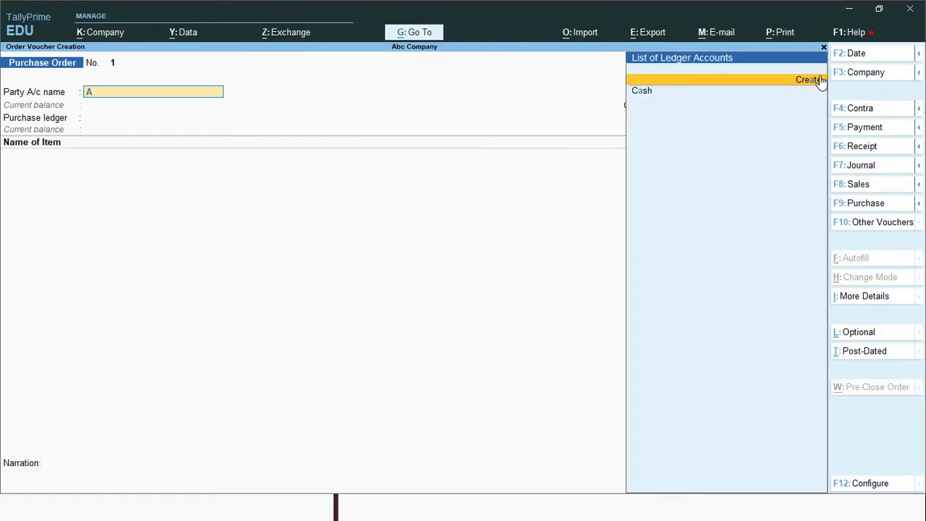
key("alt+c")
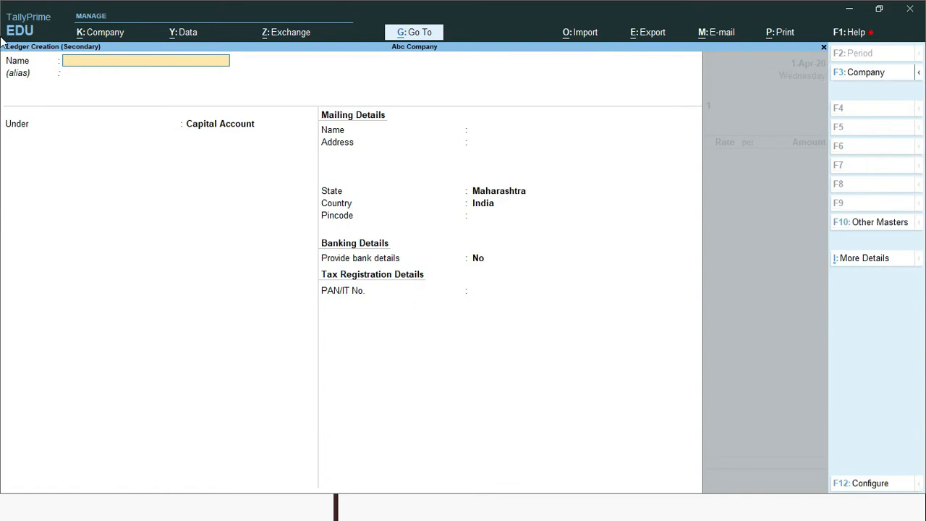
type("Va")
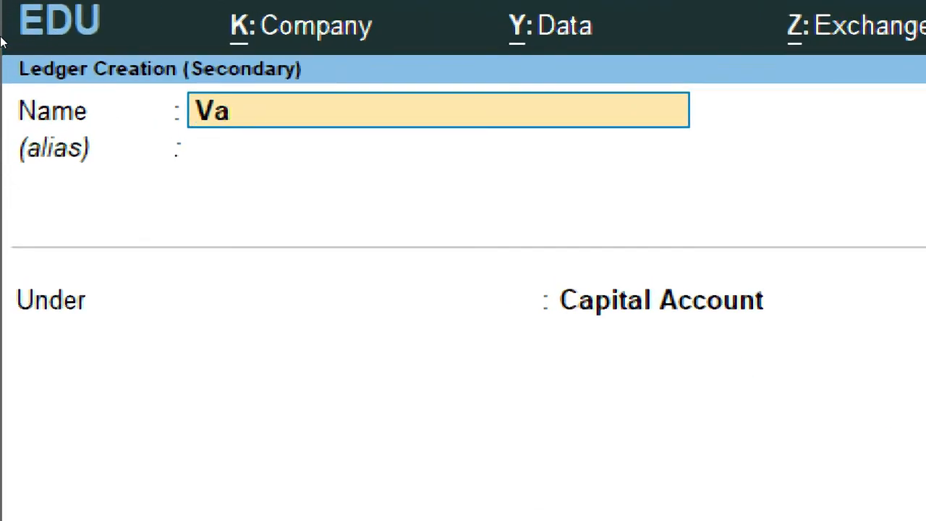
type("riety in")
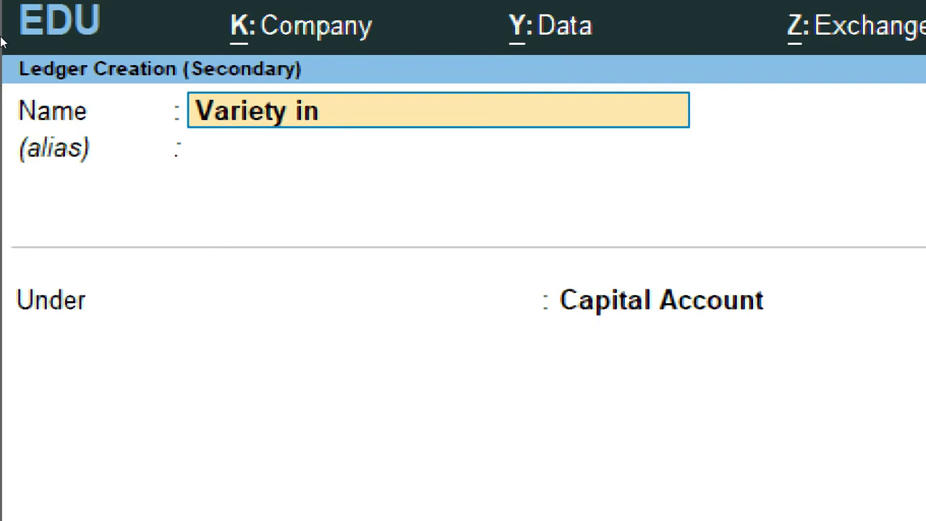
type("t")
key("BackSpace")
type("fotech")
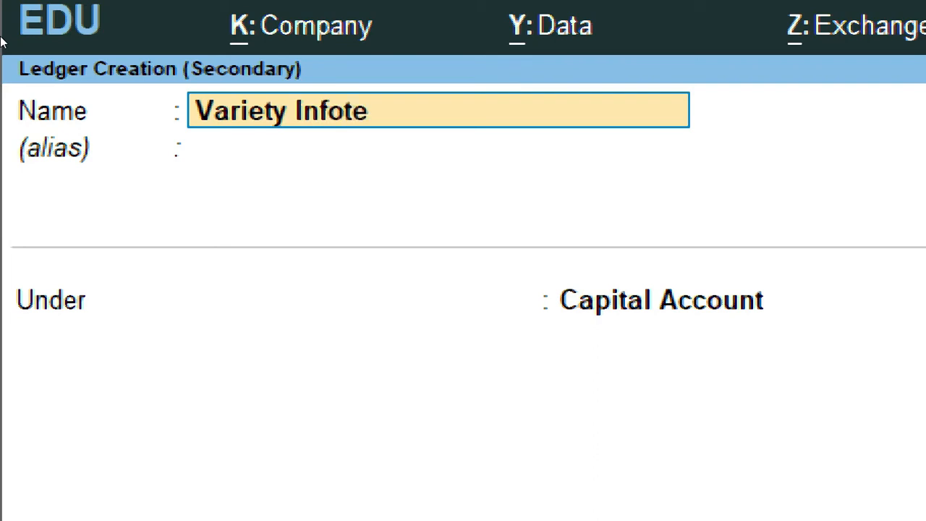
key("Return")
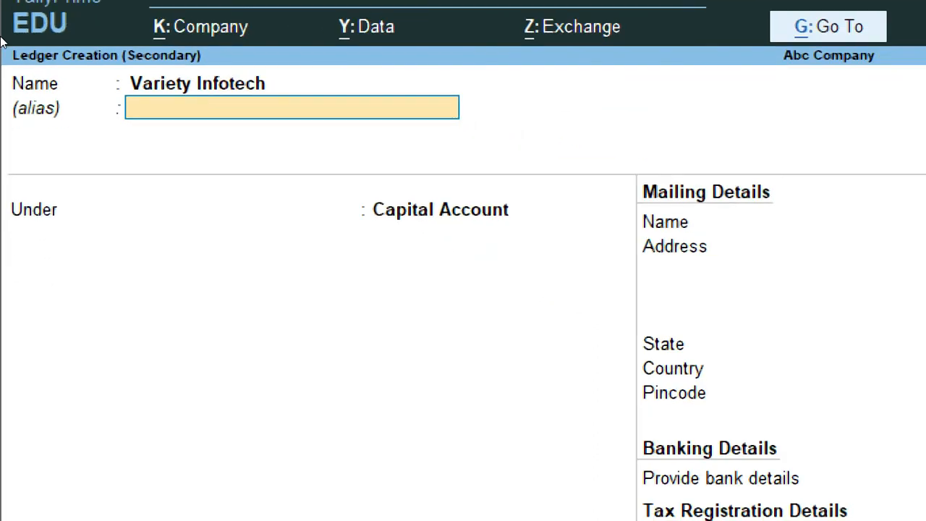
key("Return")
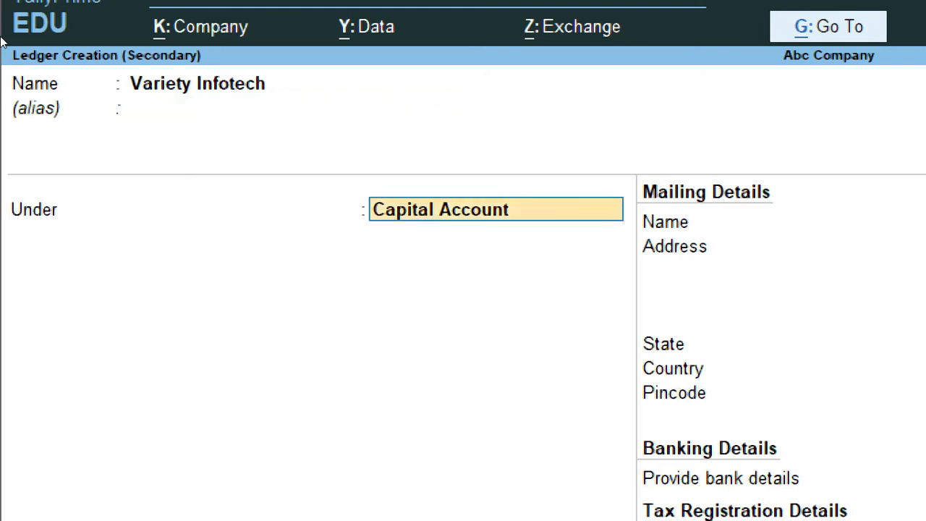
Place the Variety Infotech ledger under Sundry Creditors, keeping bill-by-bill balances enabled and the default credit period blank
type("Sund")
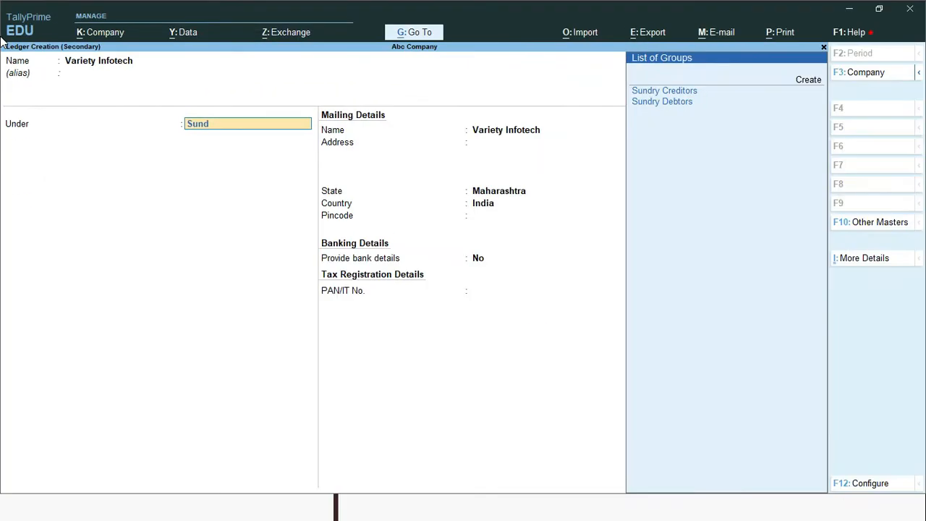
key("Down")
key("Up")
key("Return")
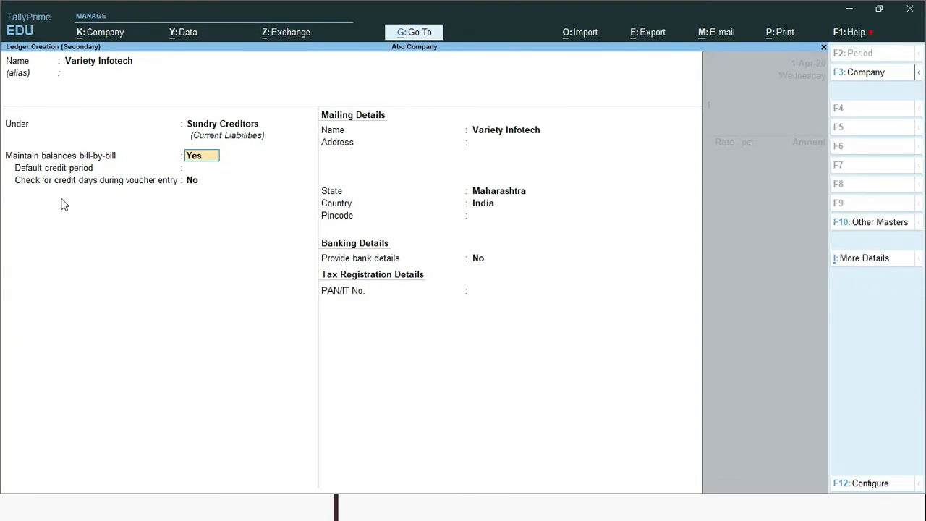
key("Return")
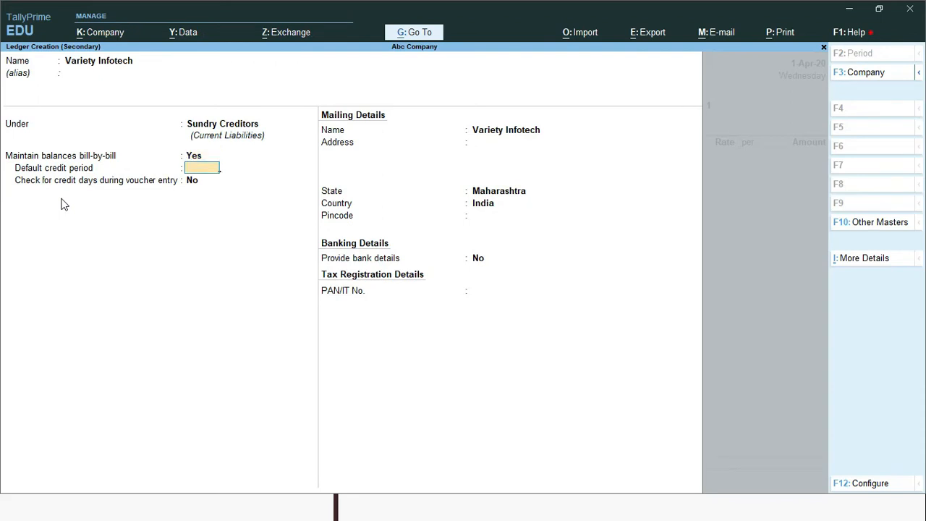
key("Return")
key("Return")
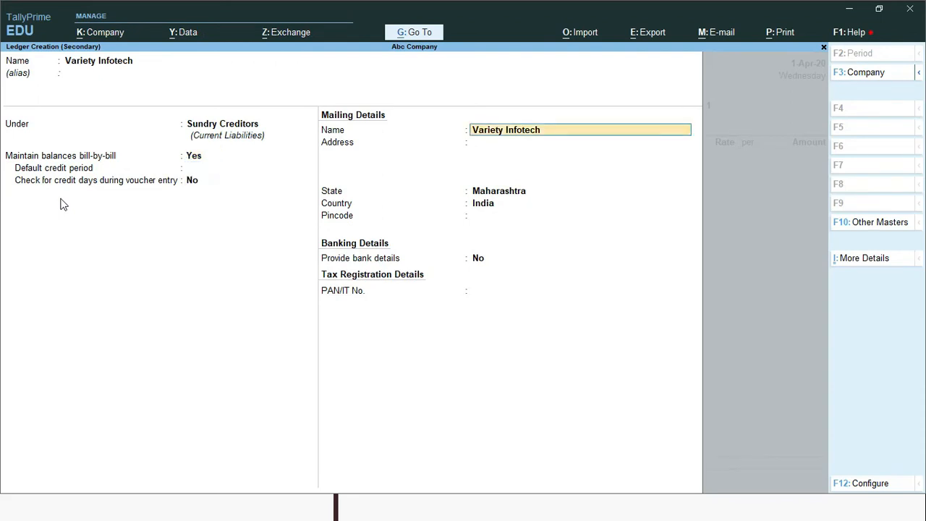
Keep the default mailing, banking and tax registration details for Variety Infotech and save the ledger
key("Return")
key("Return")
key("Return")
key("Return")
key("Return")
key("Return")
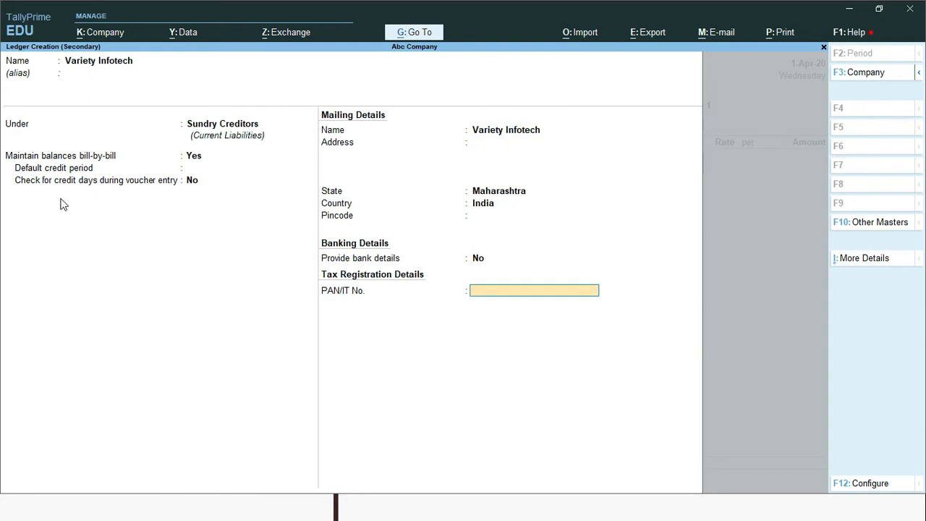
key("Return")
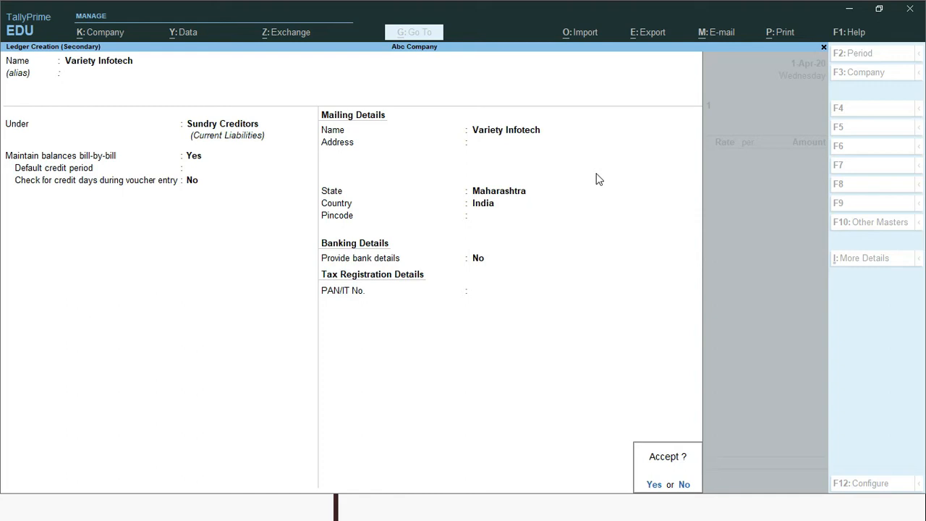
key("Return")
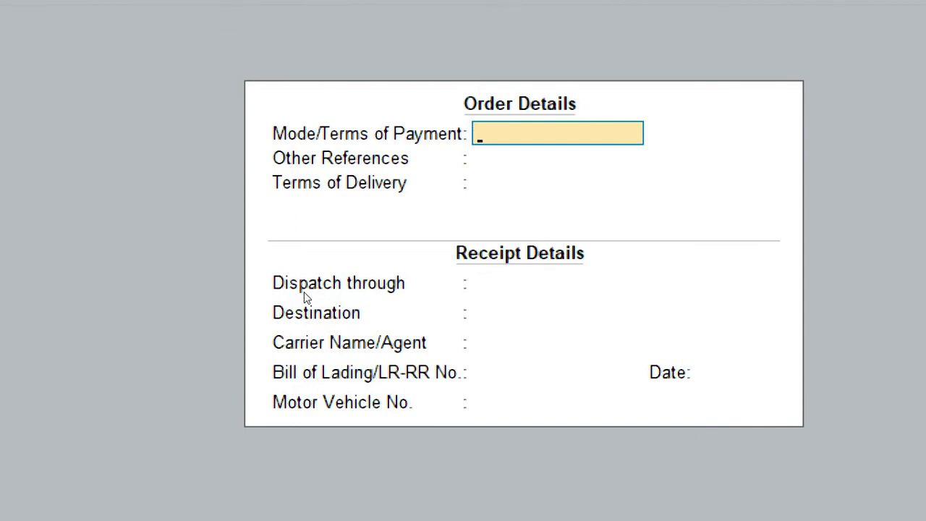
Leave all order details and receipt details of the purchase order blank
key("Return")
key("Return")
key("Return")
key("Return")
key("Return")
key("Return")
key("Return")
key("Return")
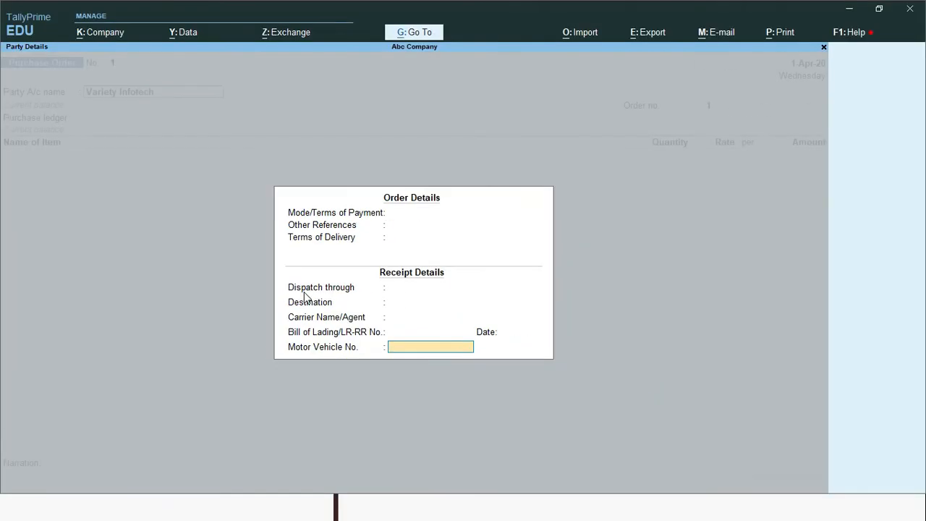
key("Return")
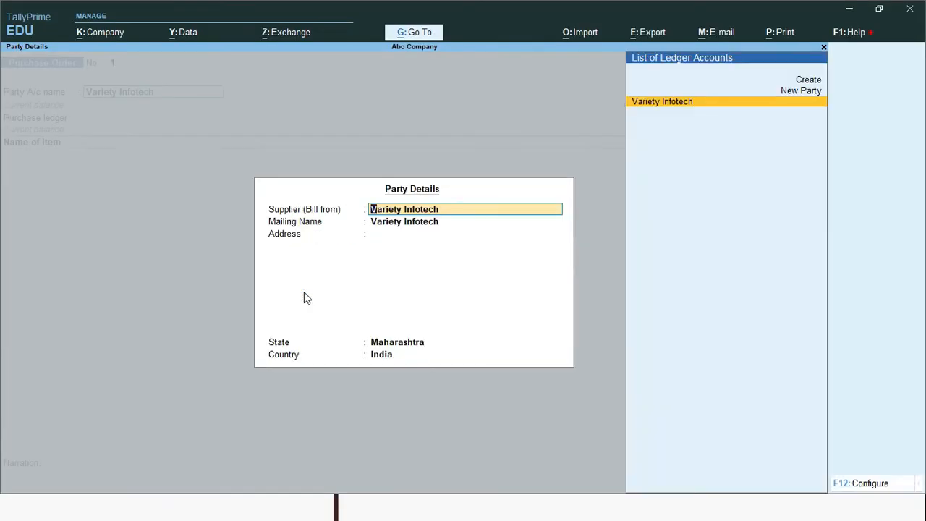
Accept the party details with Variety Infotech as supplier and Maharashtra as state, keeping order number 1
key("Return")
key("Return")
key("Return")
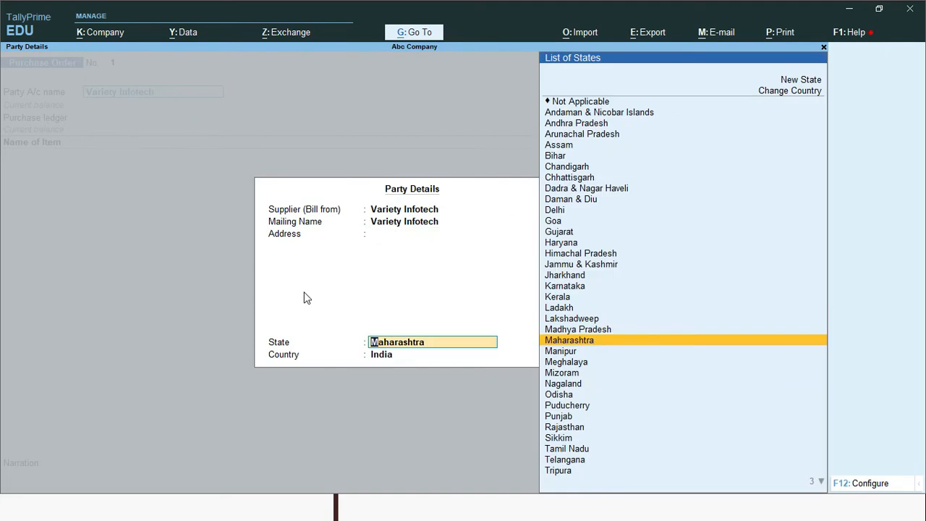
key("Return")
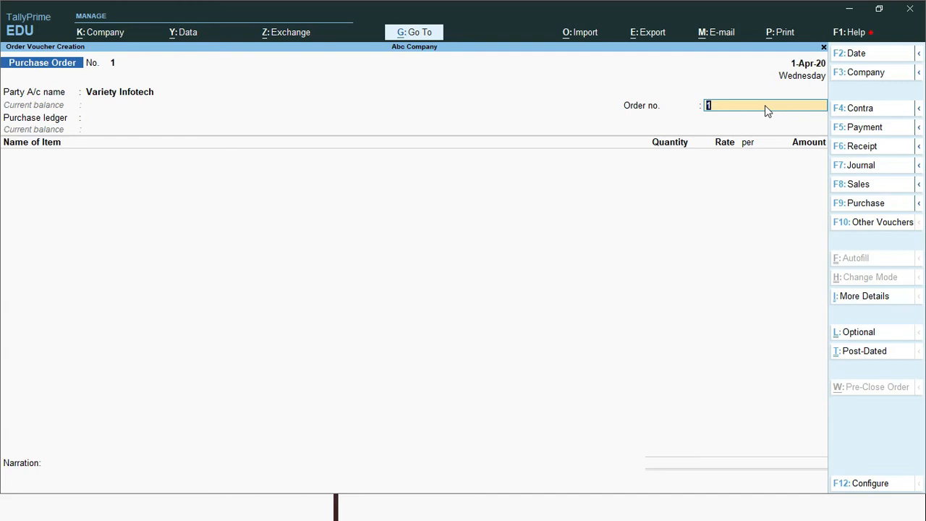
key("Return")
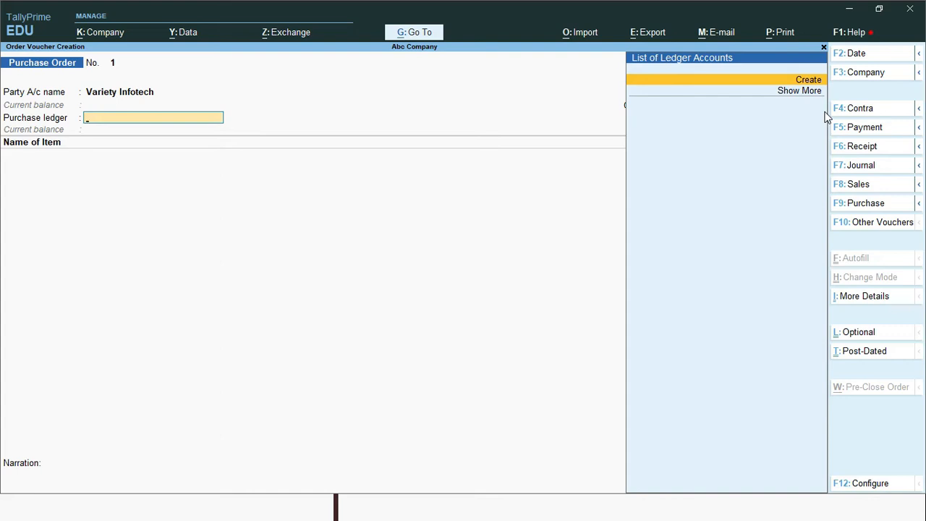
Create a purchase ledger named Purchase A/c under the Purchase Accounts group
key("Return")
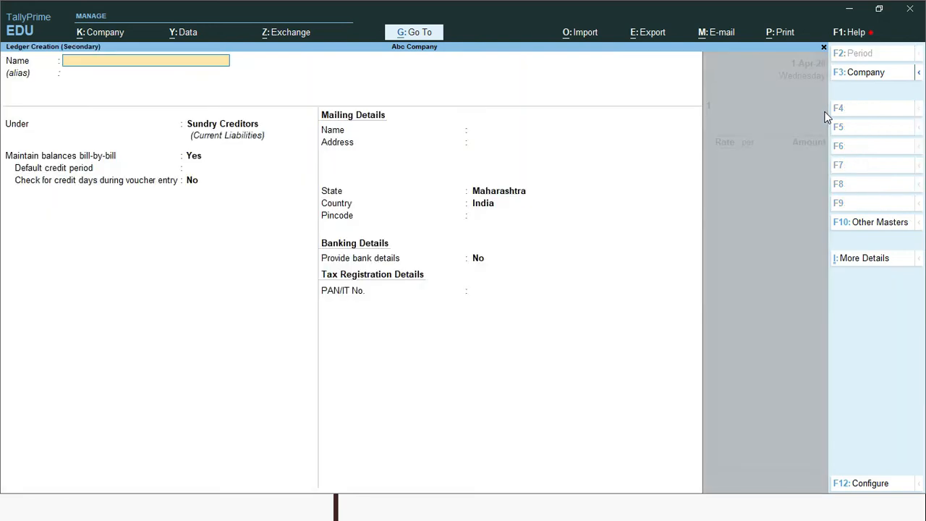
type("Purchase a/c")
key("Return")
key("Return")
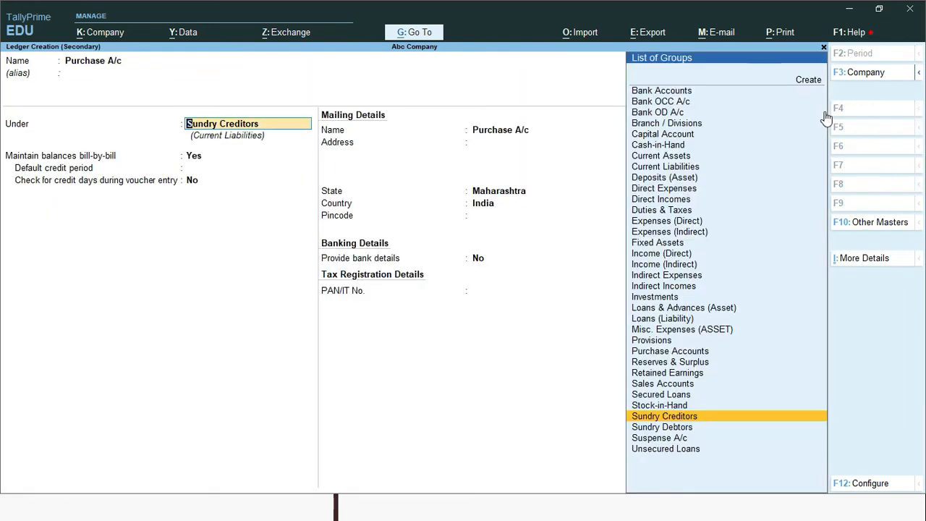
type("Pur")
key("Return")
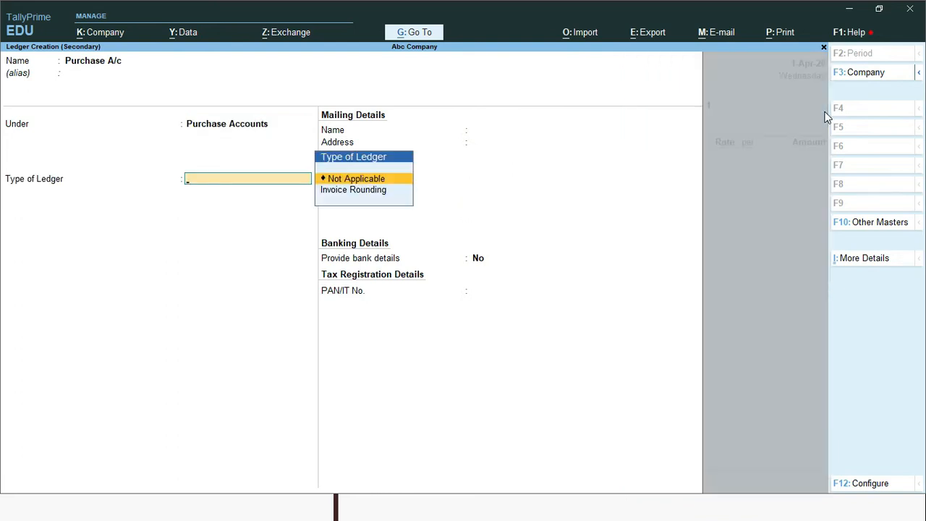
Keep the Purchase A/c ledger type as Not Applicable without bank details and save the ledger
key("Return")
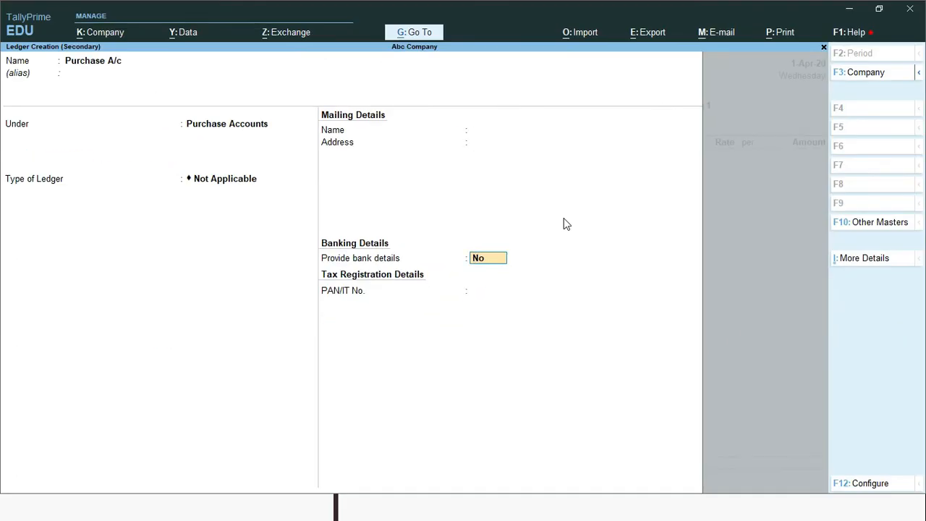
key("Return")
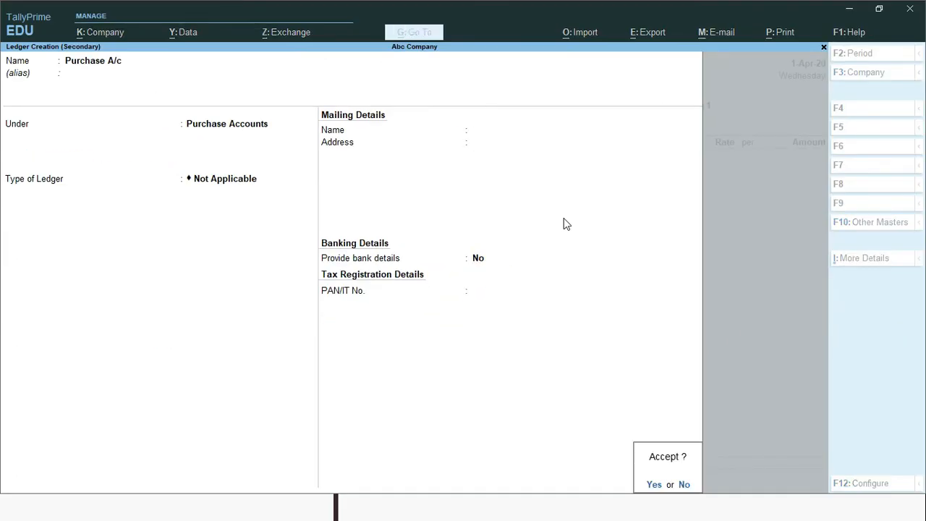
key("Return")
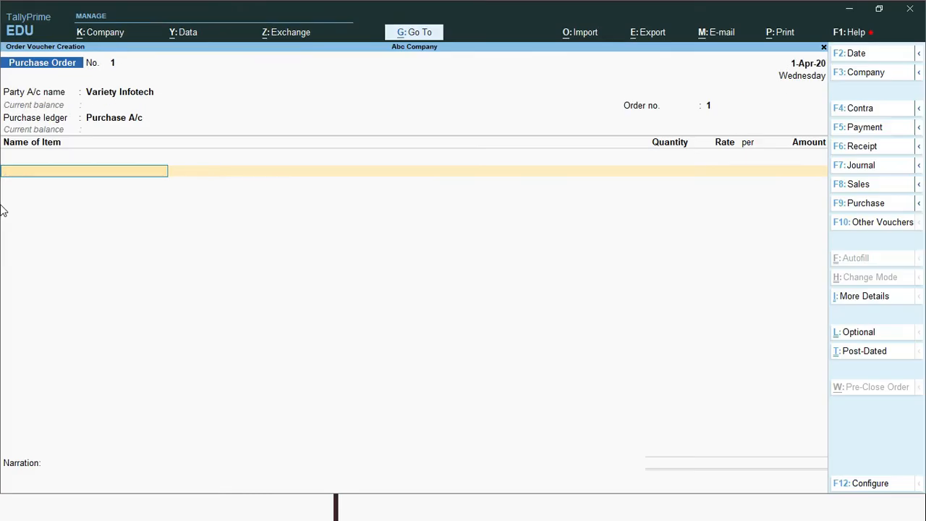
Start creating a stock item named Usb Mouse from the purchase order's item line, leaving the alias blank
type("S")
key("BackSpace")
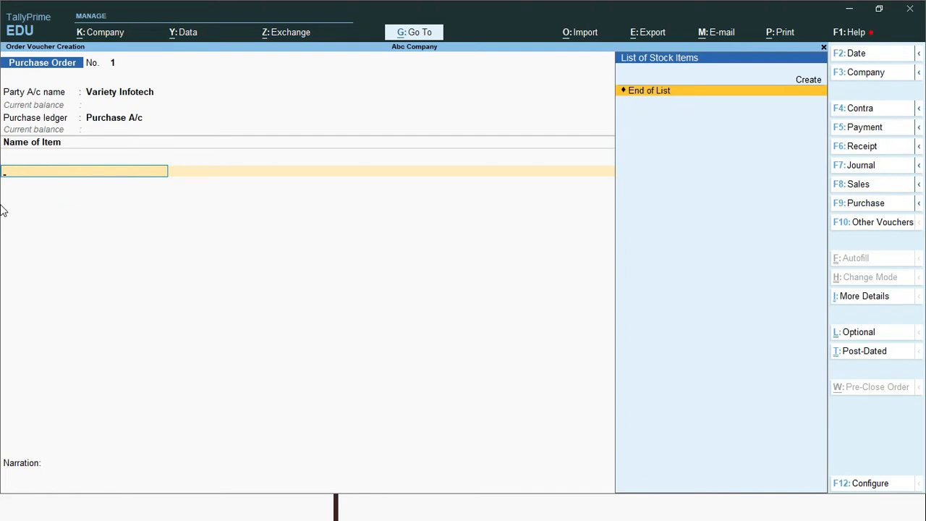
key("alt+c")
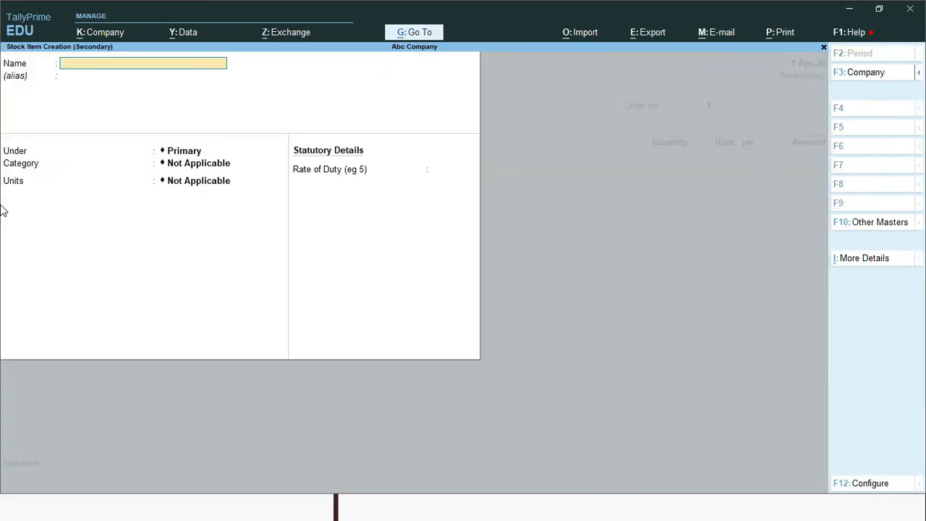
type("Usb Mouse")
key("Return")
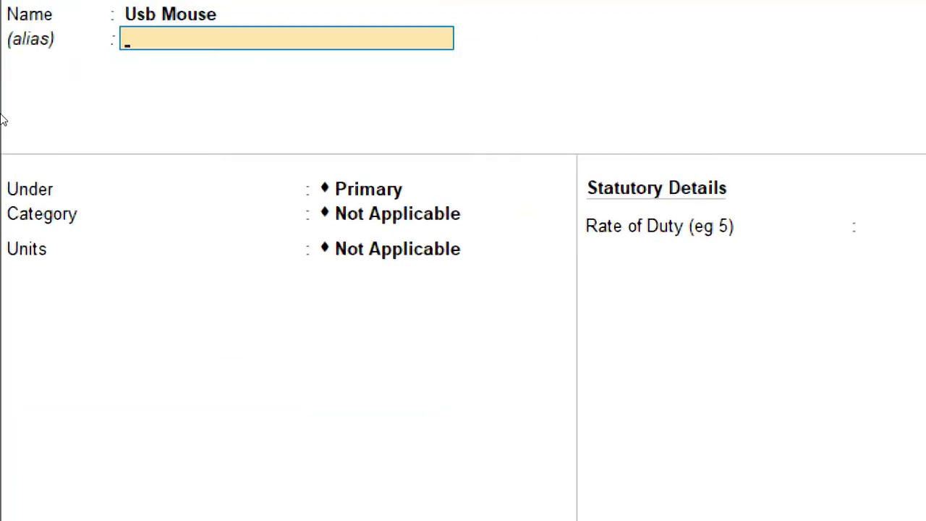
key("Return")
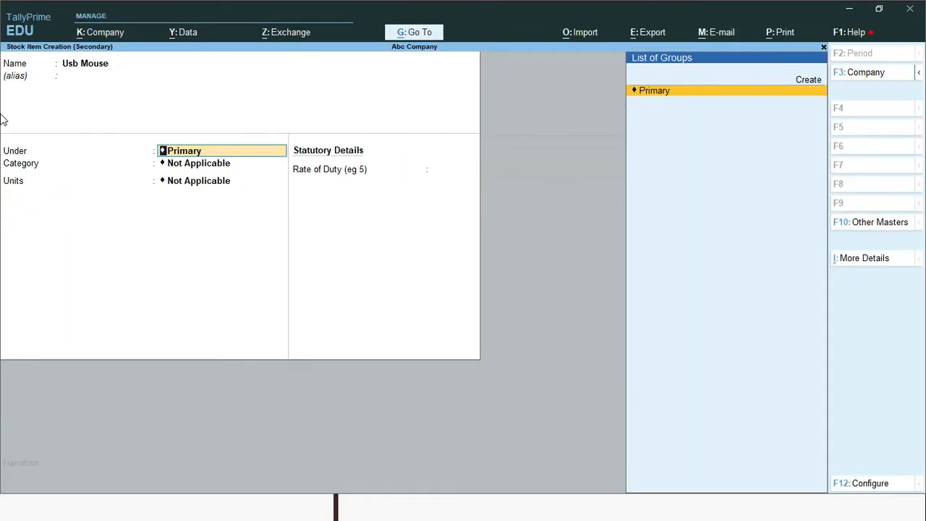
Switch to the PowerPoint slide show to read the mouse brand and order details, and return to TallyPrime
key("alt+Tab")
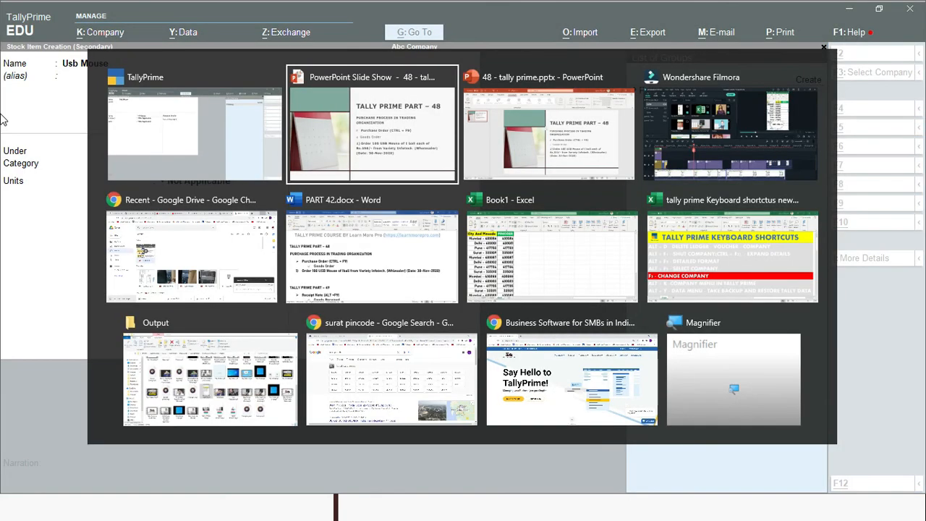
key("Tab")
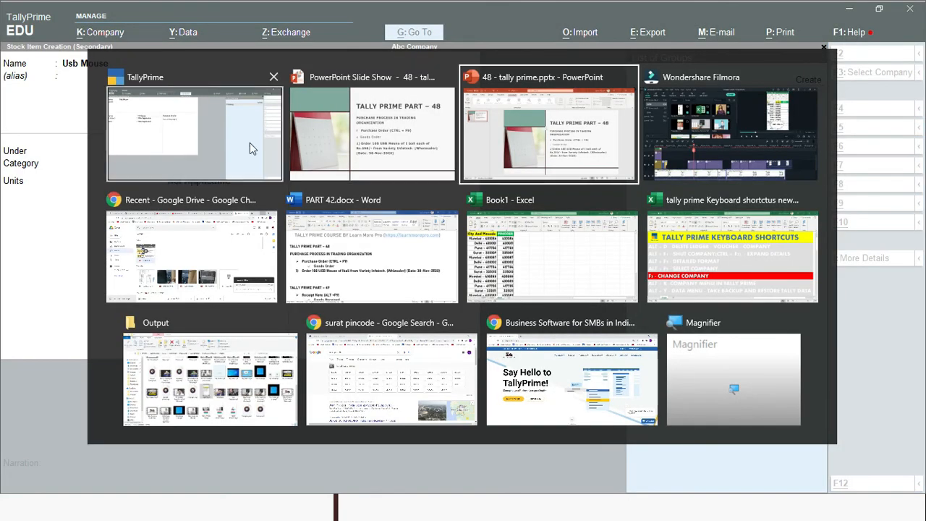
left_click(342, 134)
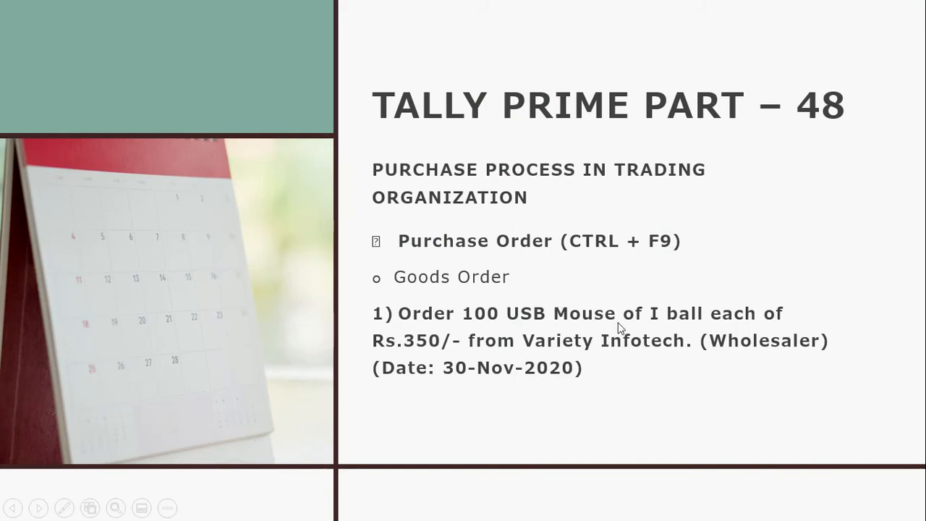
key("alt+Tab")
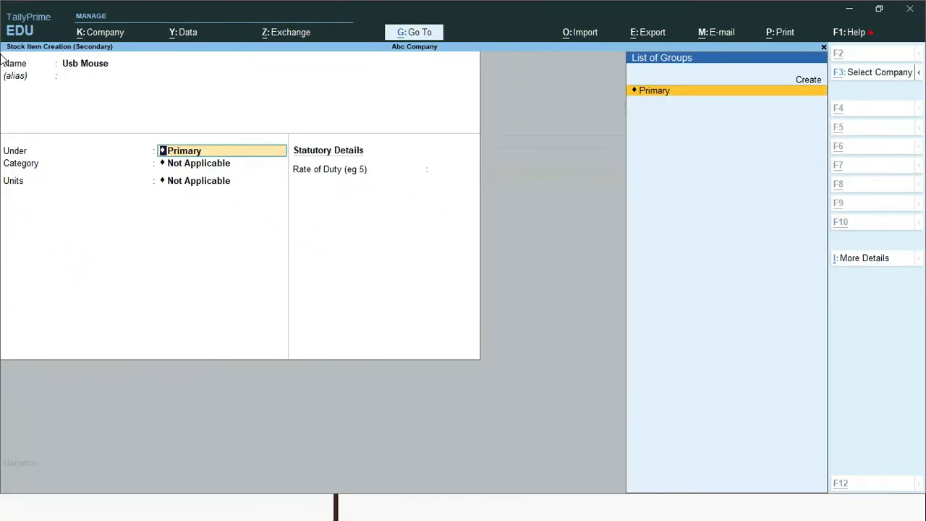
Create a stock group named Mouse under Primary for the Usb Mouse item, with quantities of items set to be added
key("alt+c")
type("Mouse")
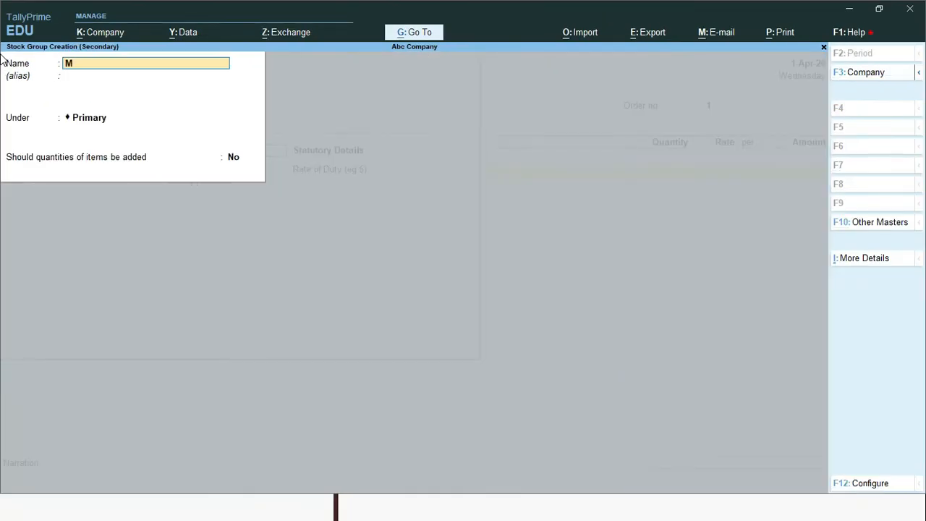
key("Return")
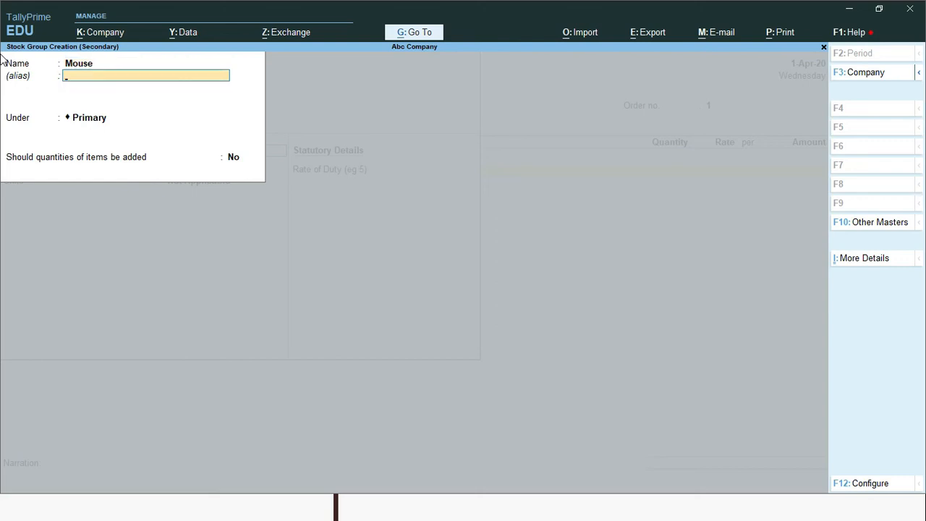
key("Return")
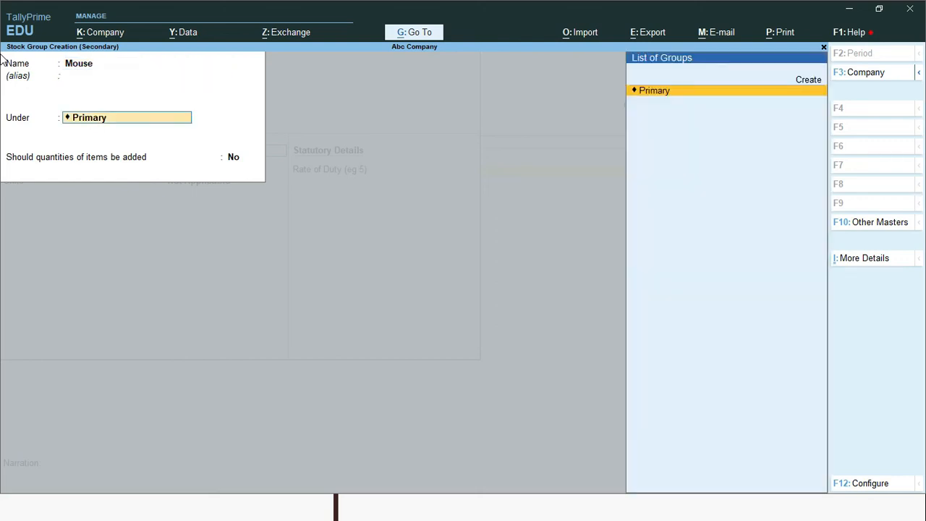
key("Return")
type("yes")
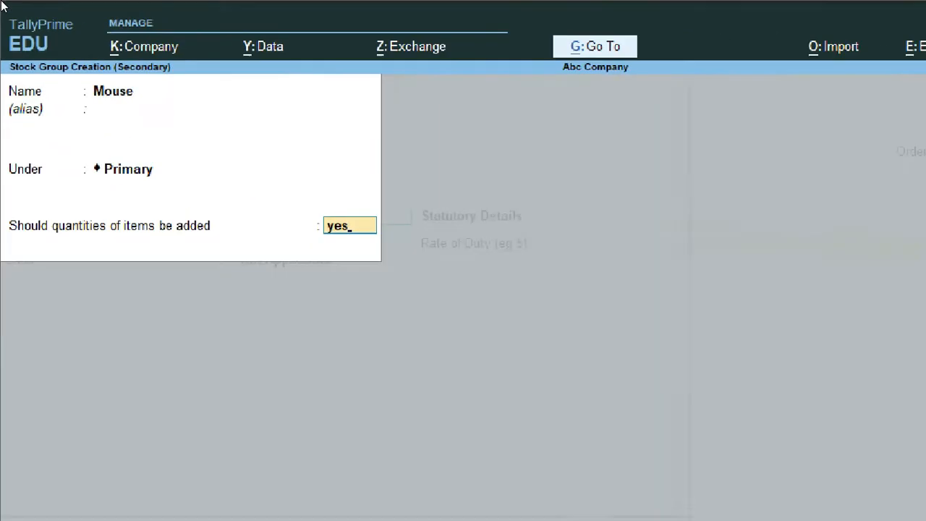
key("Return")
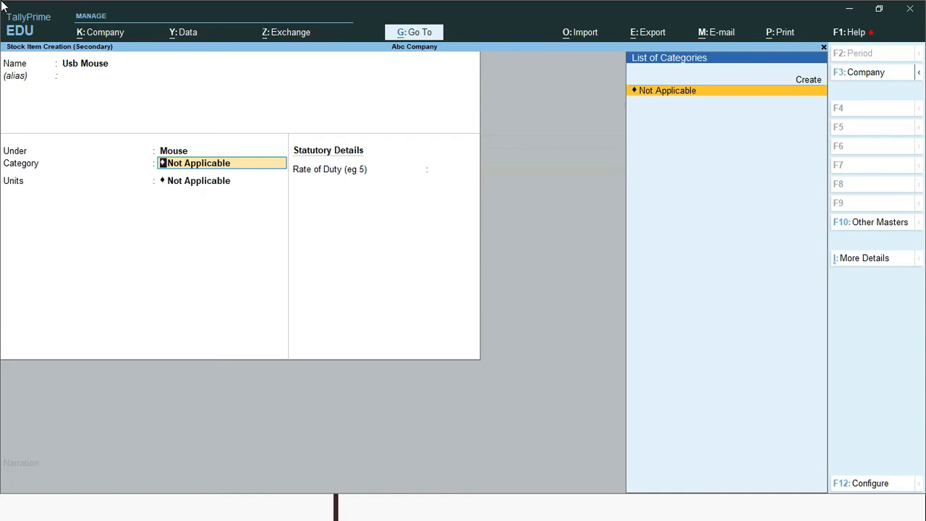
Create a stock category named I Ball under Primary for the Usb Mouse item, leaving the alias blank
key("alt")
key("alt+c")
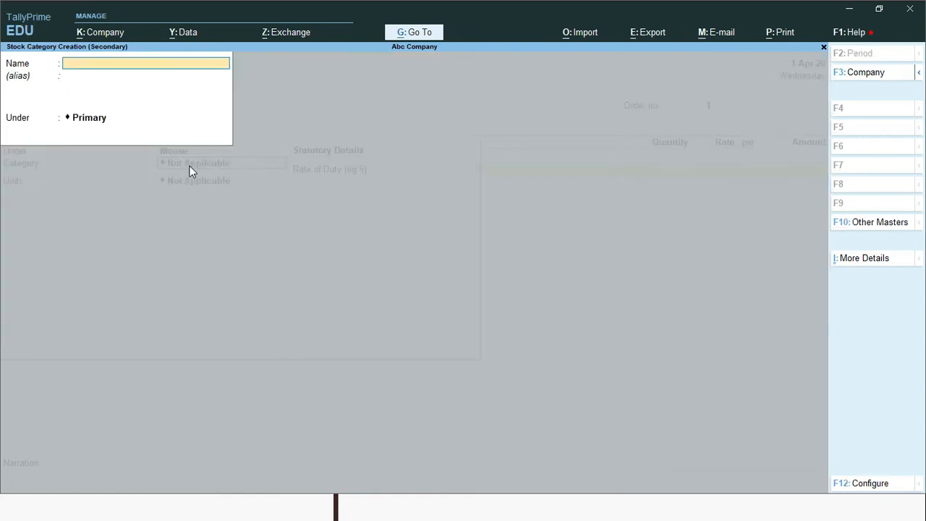
type("Ibal")
key("BackSpace")
key("BackSpace")
type("ball")
key("BackSpace")
key("BackSpace")
type("Bal")
key("Return")
key("Return")
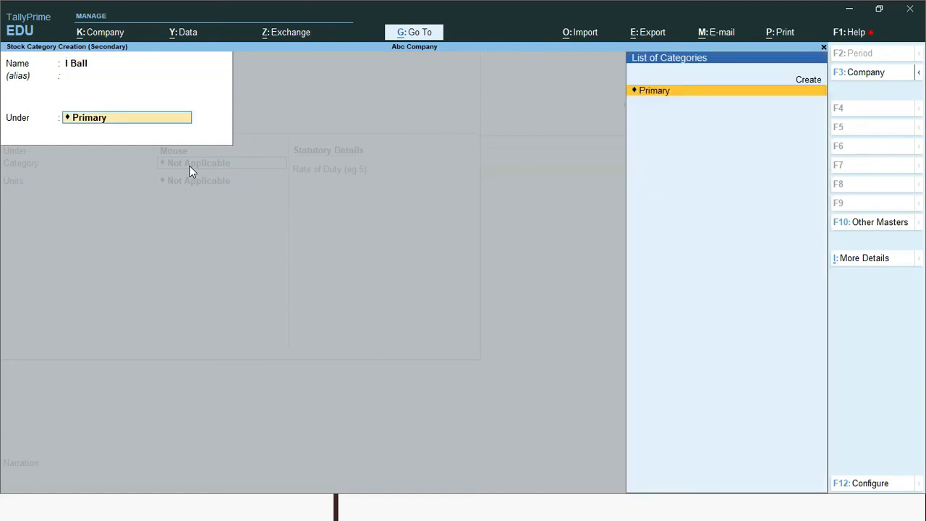
key("Return")
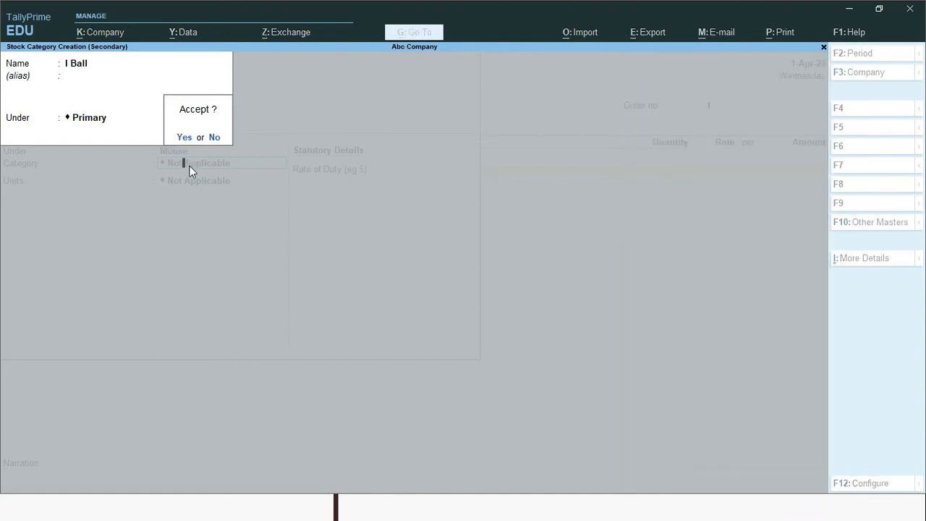
key("Return")
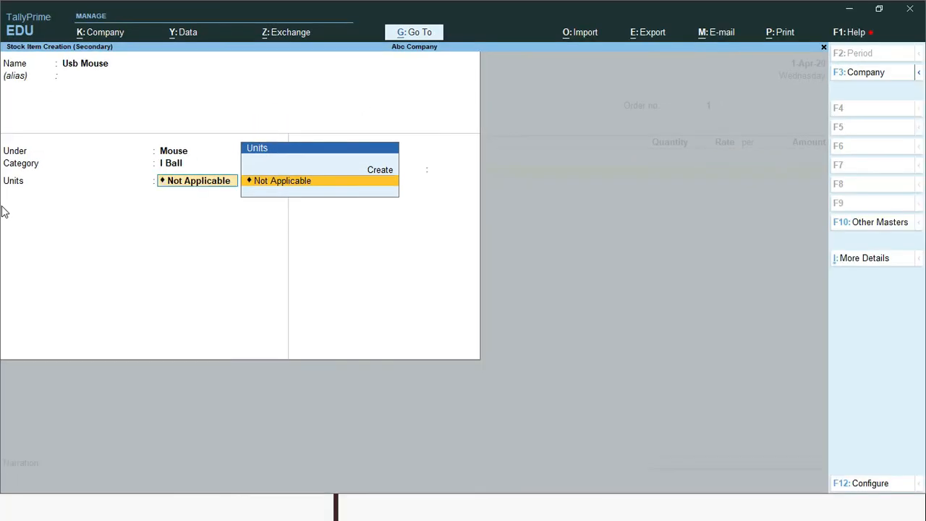
Create the simple unit nos with formal name Numbers and 0 decimal places, and save the Usb Mouse item without entering a duty rate
key("alt")
key("alt+c")
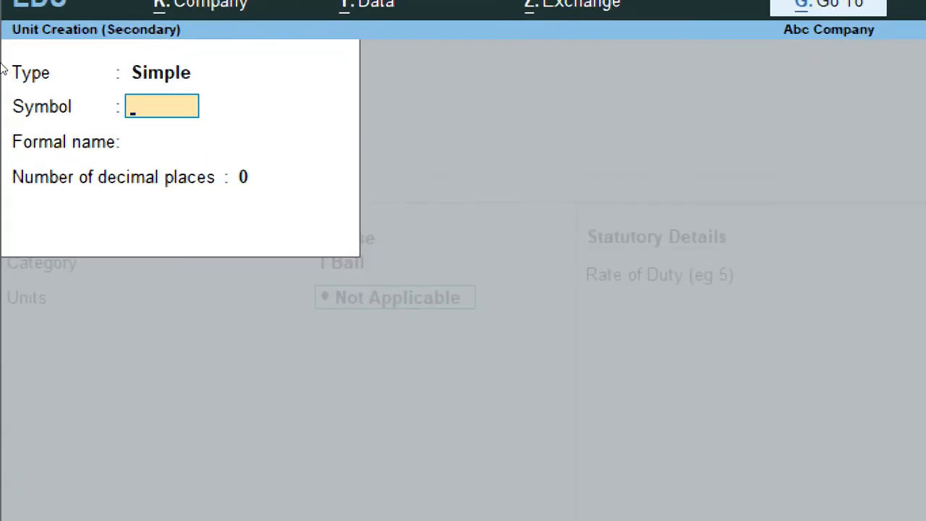
type("nos")
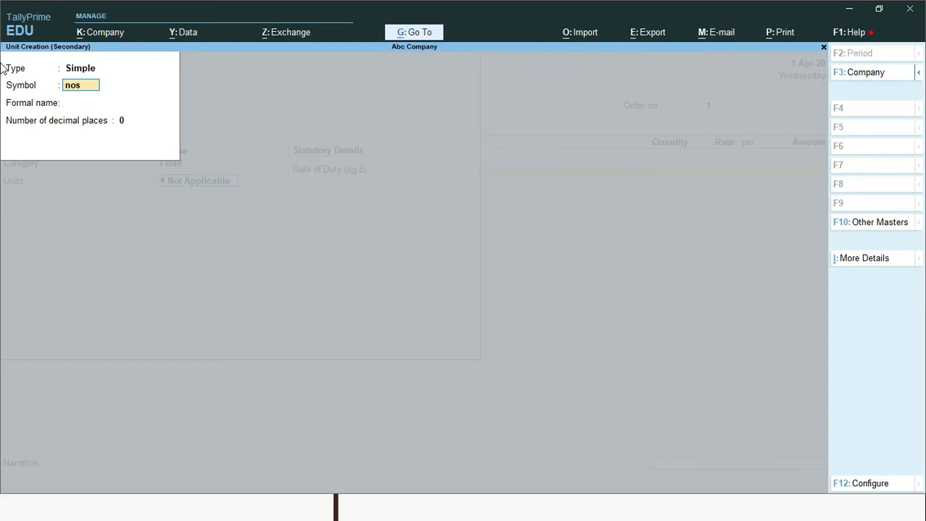
key("Return")
type("Numbers")
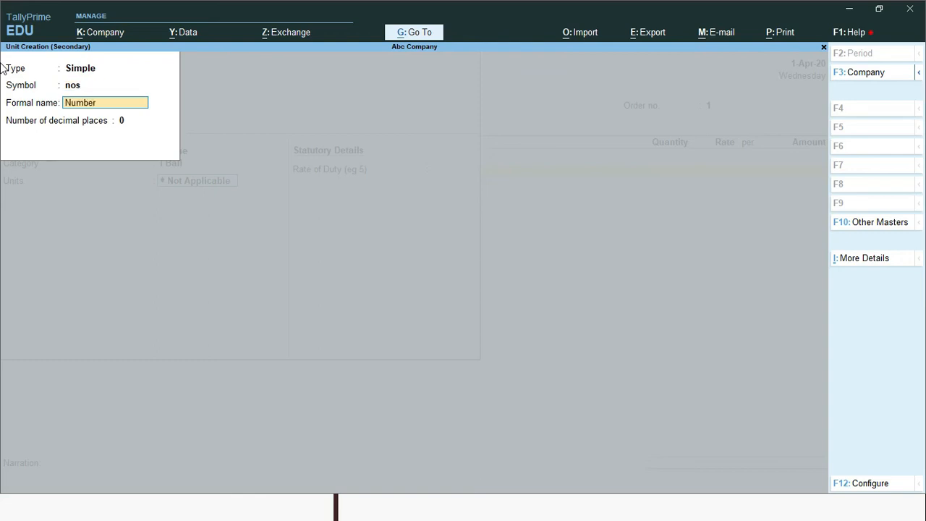
key("Return")
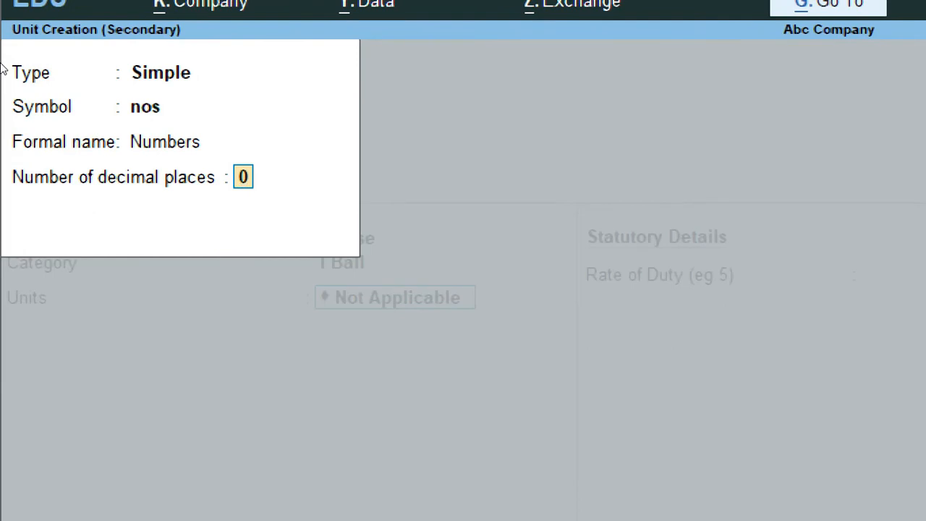
key("Return")
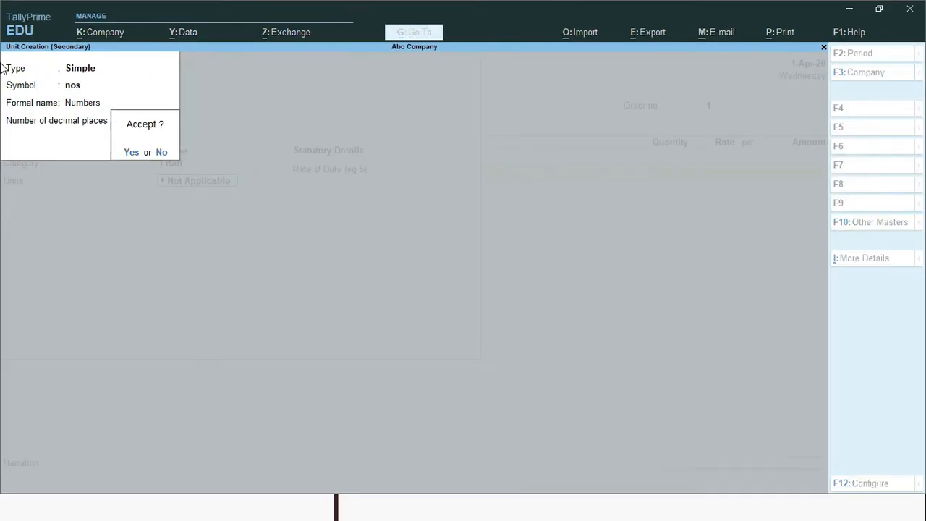
key("Return")
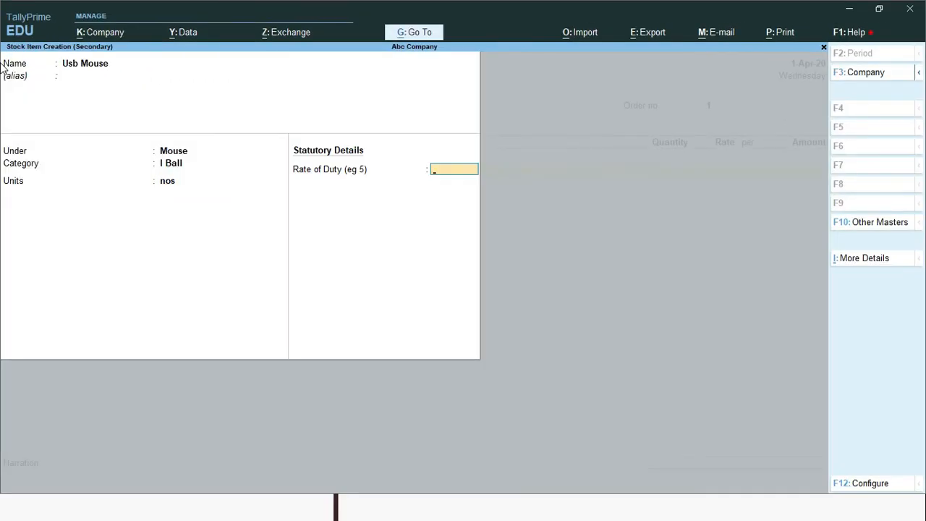
key("Return")
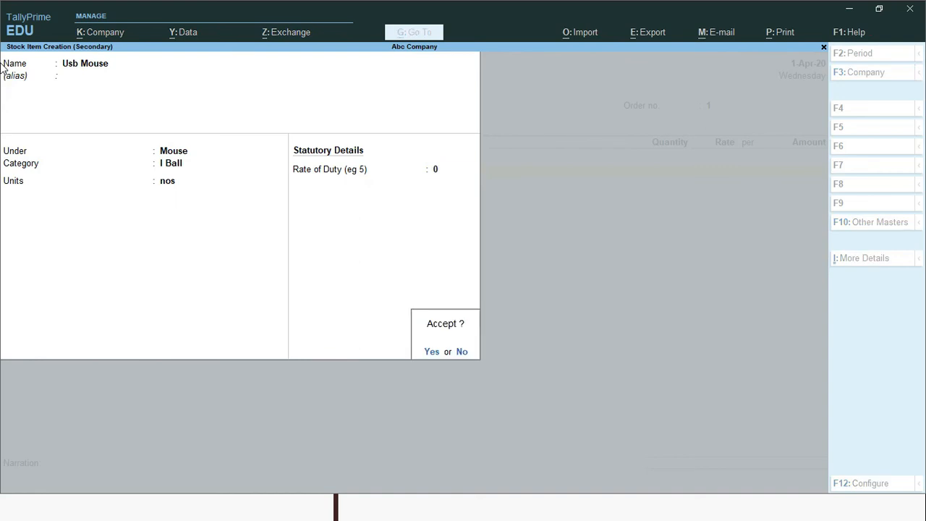
key("Return")
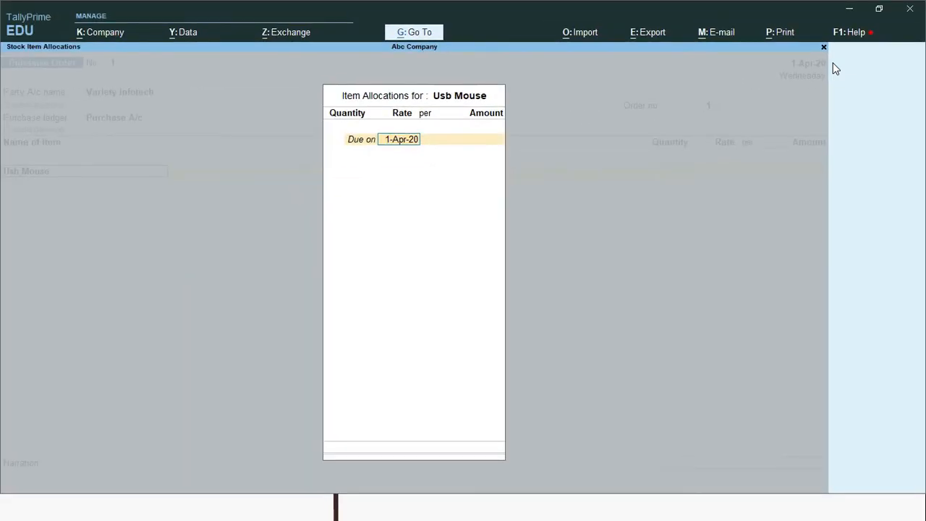
Check the order slide in PowerPoint and allocate 100 nos of Usb Mouse at a rate of 350 per nos, due on 1-Apr-20
key("Return")
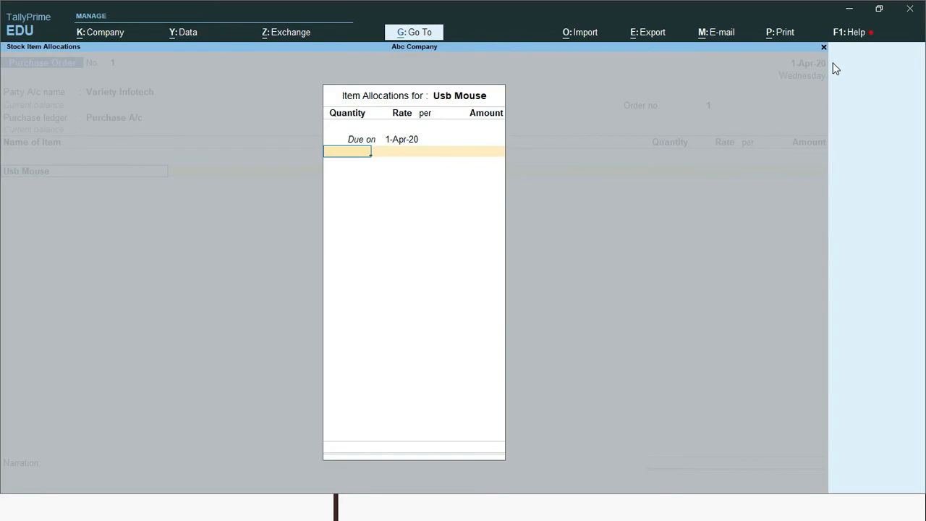
key("alt+Tab")
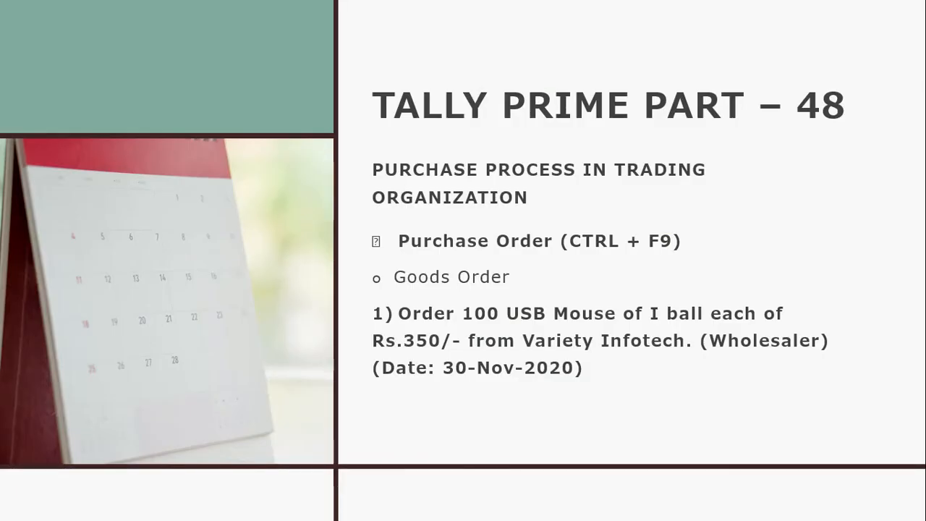
key("alt+Tab")
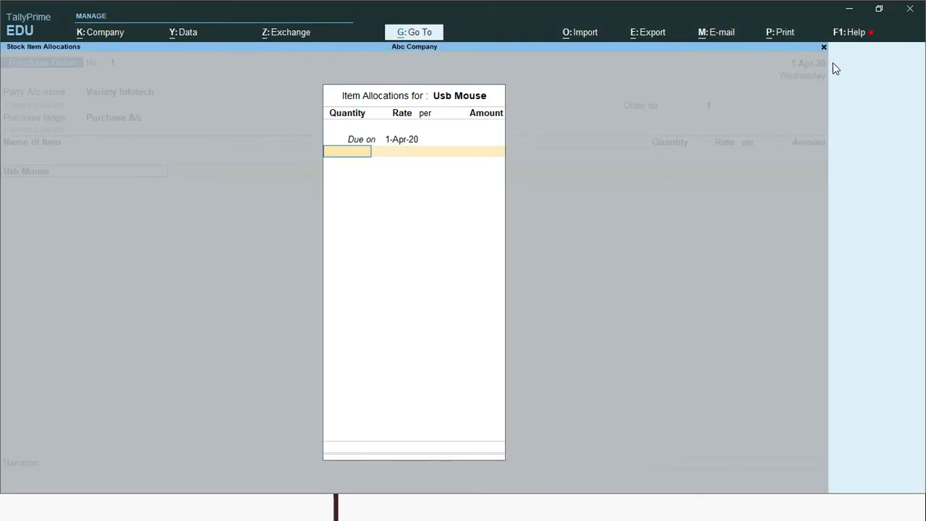
type("100")
key("Return")
type("350")
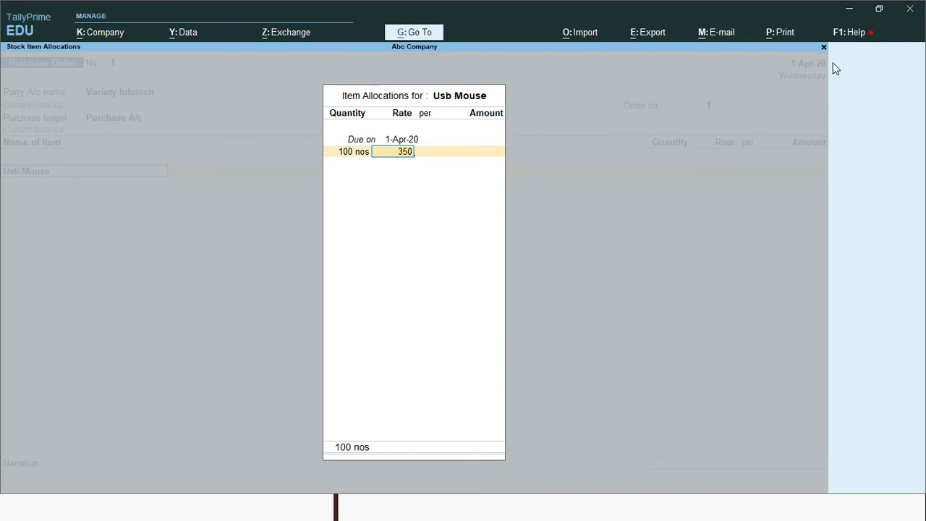
key("Return")
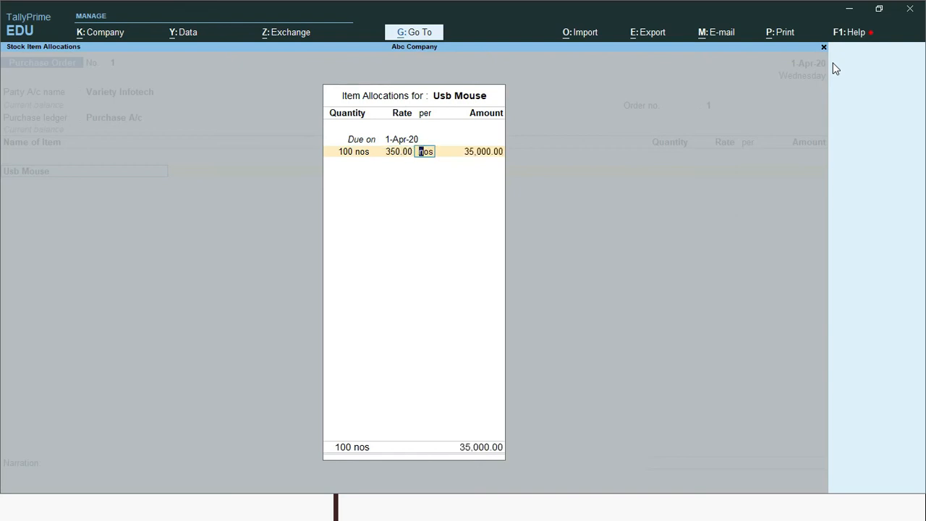
key("Return")
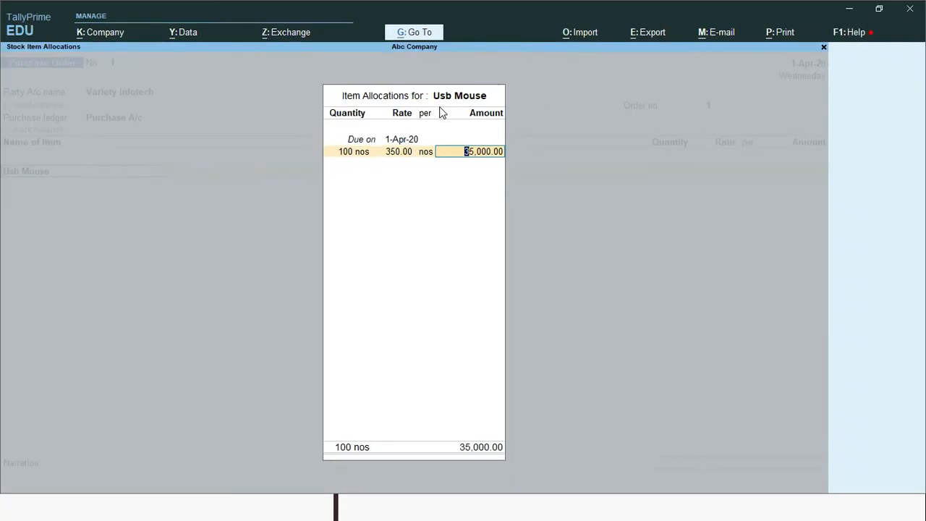
key("Return")
key("Return")
key("Return")
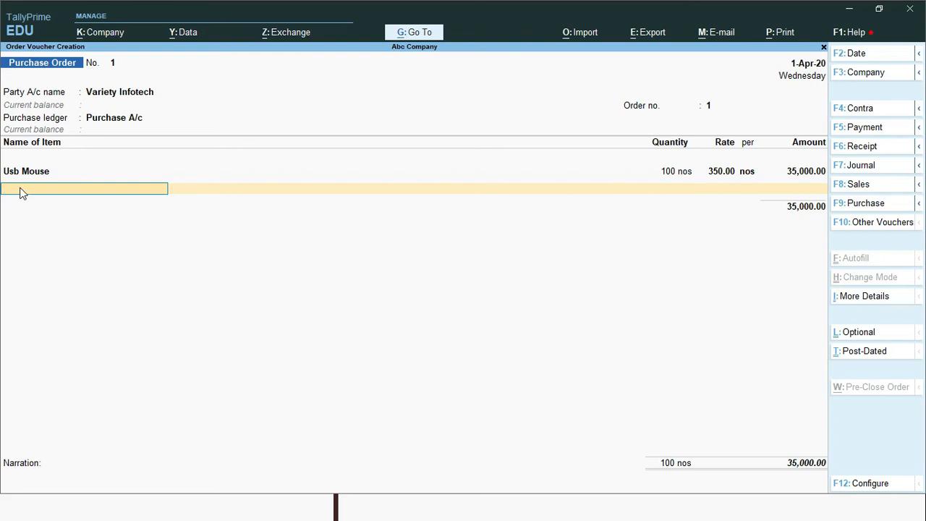
key("alt+c")
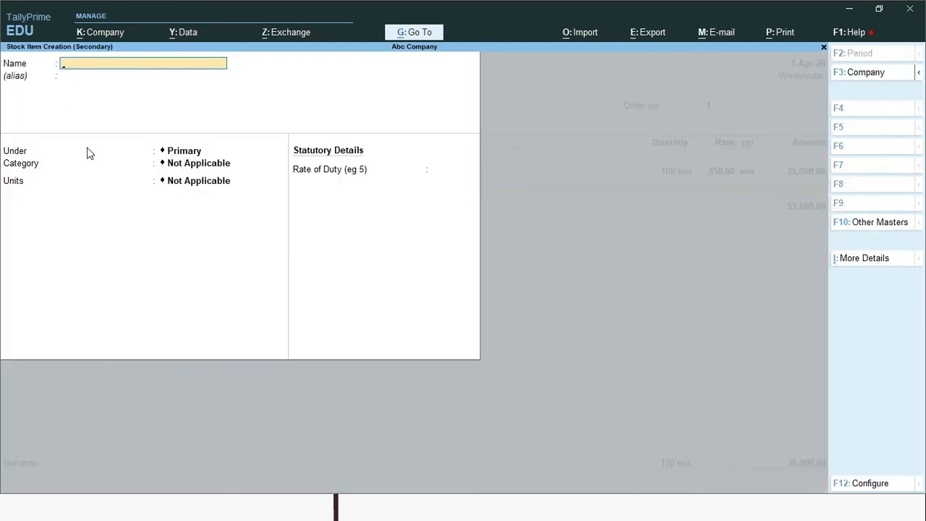
key("Escape")
key("Return")
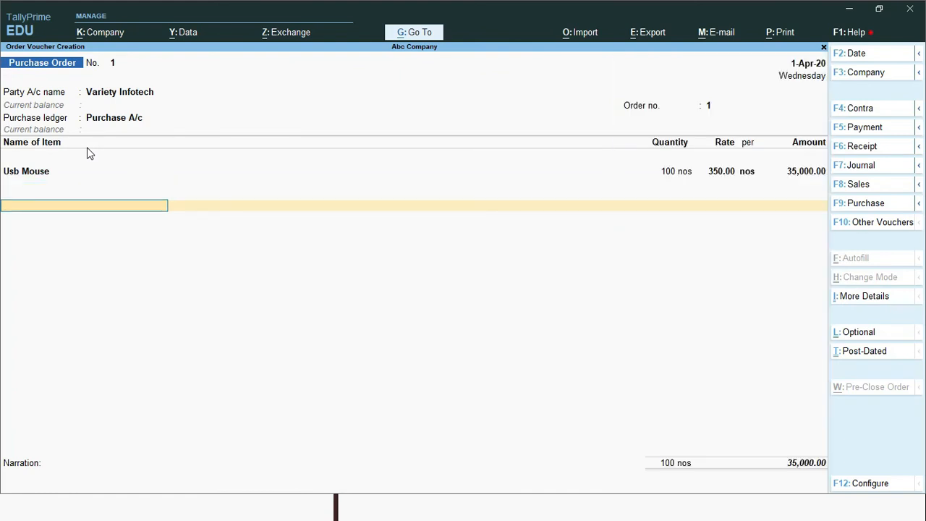
key("BackSpace")
key("Return")
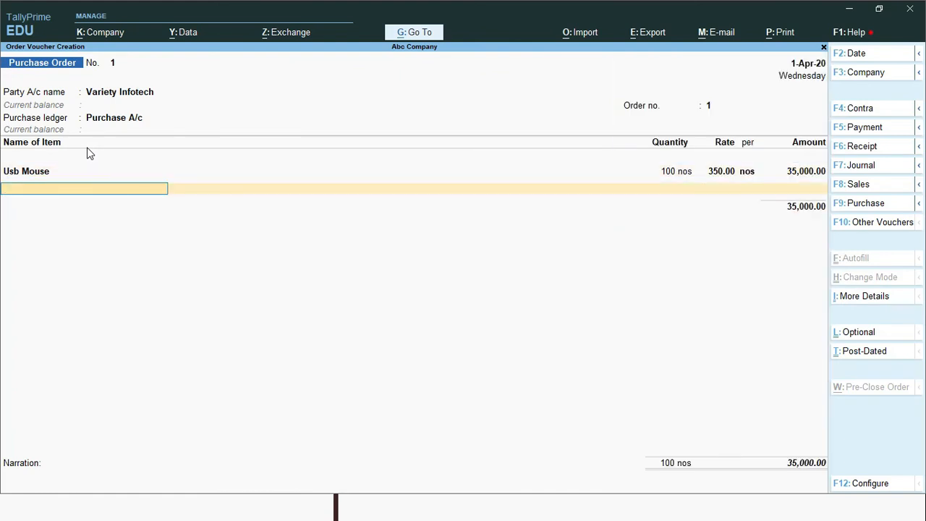
End the item and ledger lists, enter the narration "being goods order", and save the purchase order
key("Return")
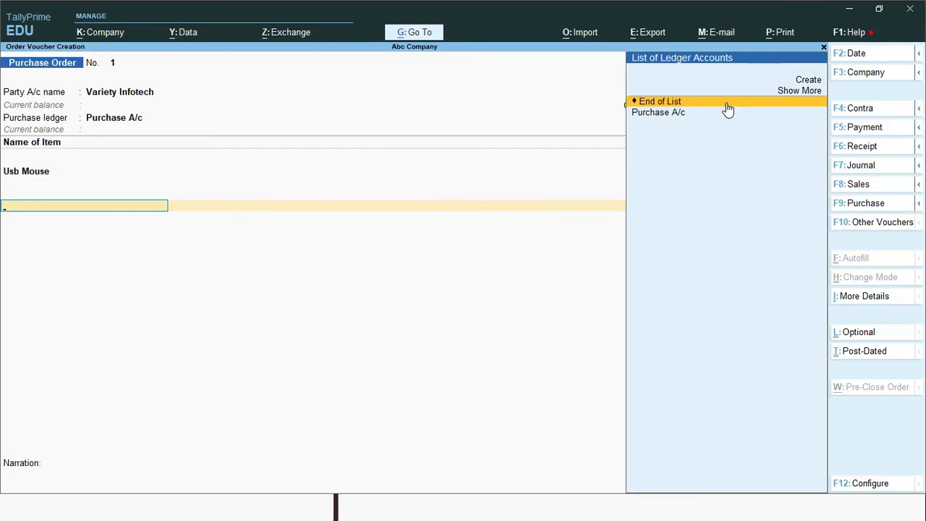
left_click(728, 108)
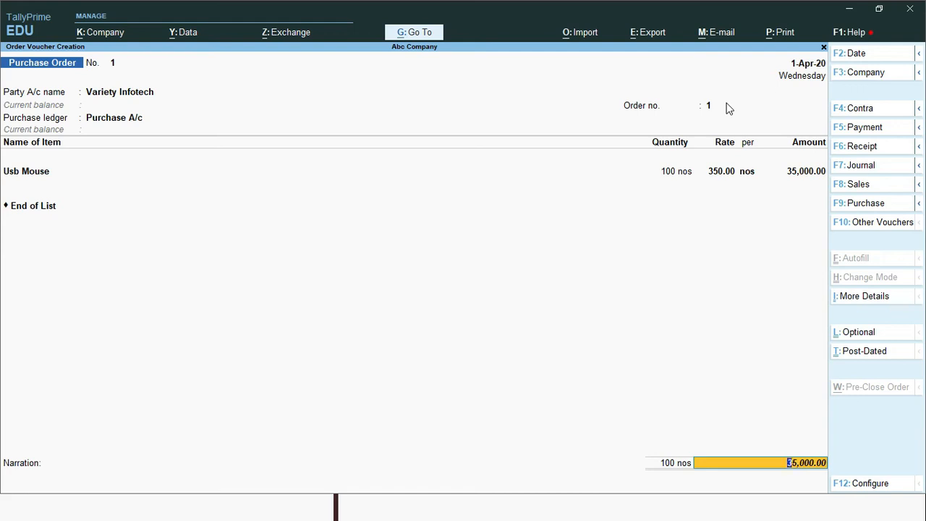
key("Return")
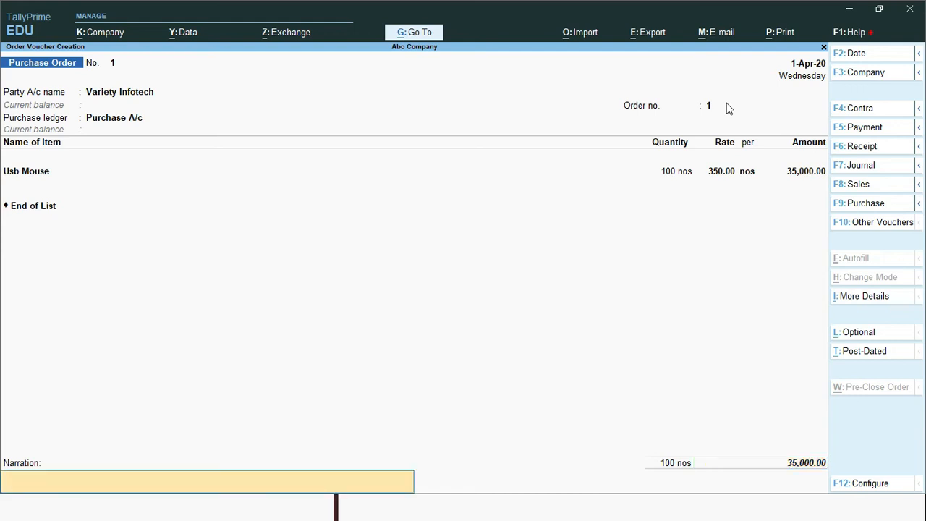
type("being goods orde")
key("Return")
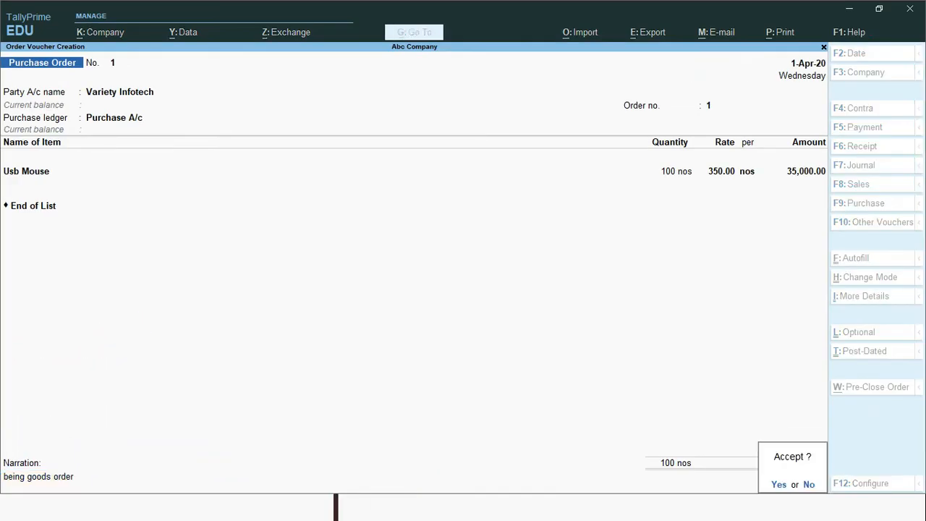
key("y")
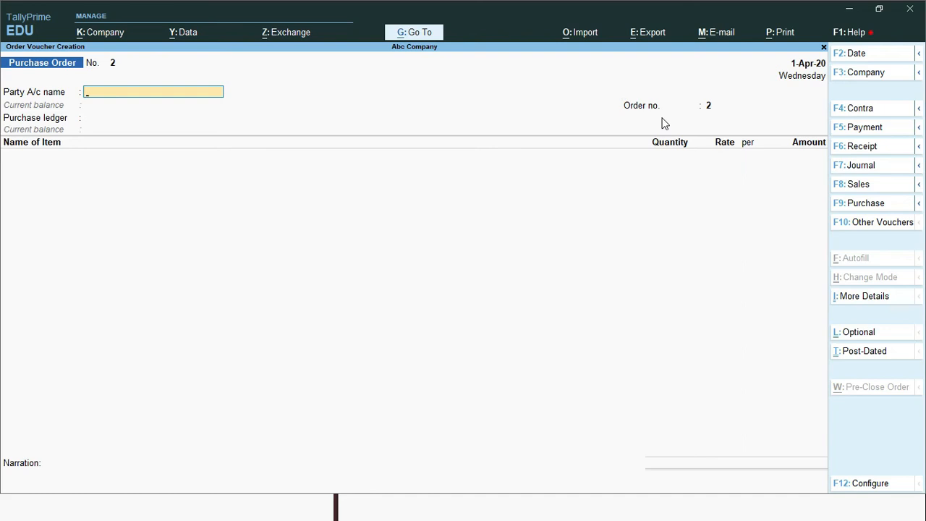
Choose Variety Infotech as the party of the second purchase order, leaving all order and receipt details blank
type("va")
key("Return")
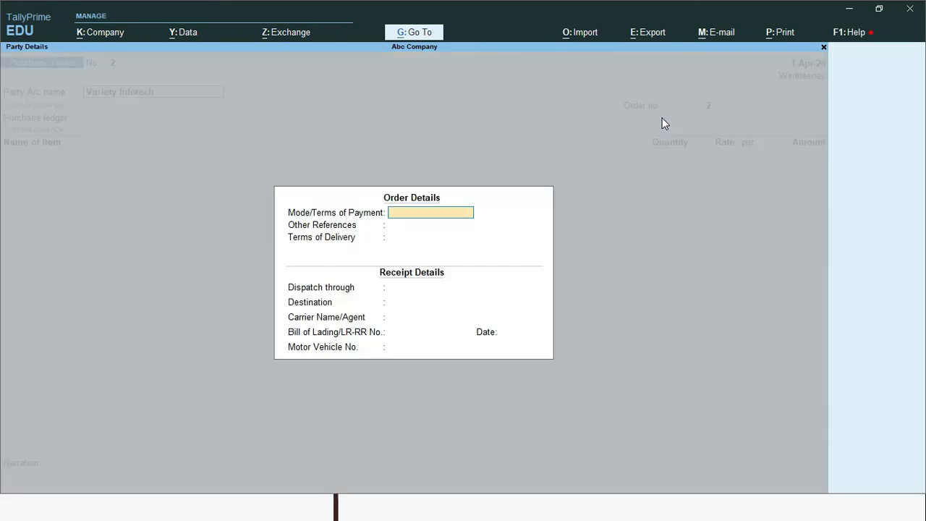
key("Return")
key("Return")
key("Return")
key("Return")
key("Return")
key("Return")
key("Return")
key("Return")
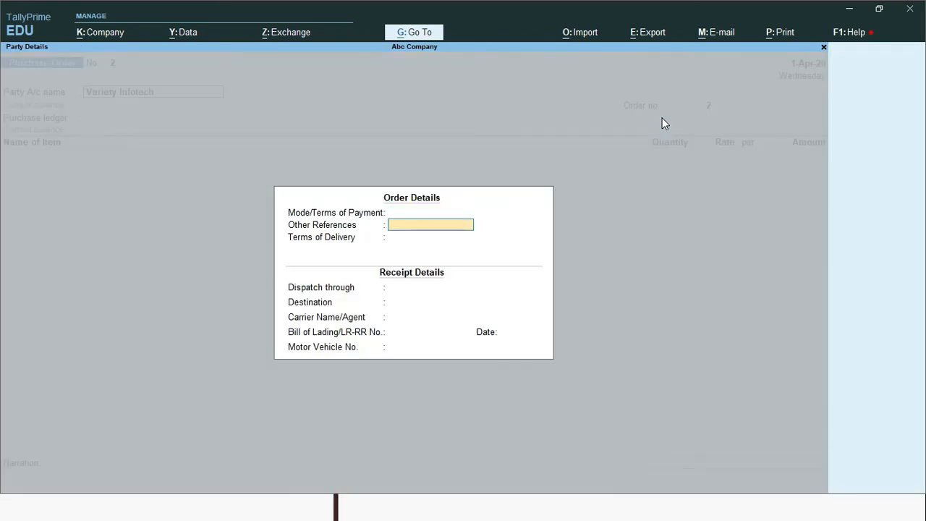
key("Return")
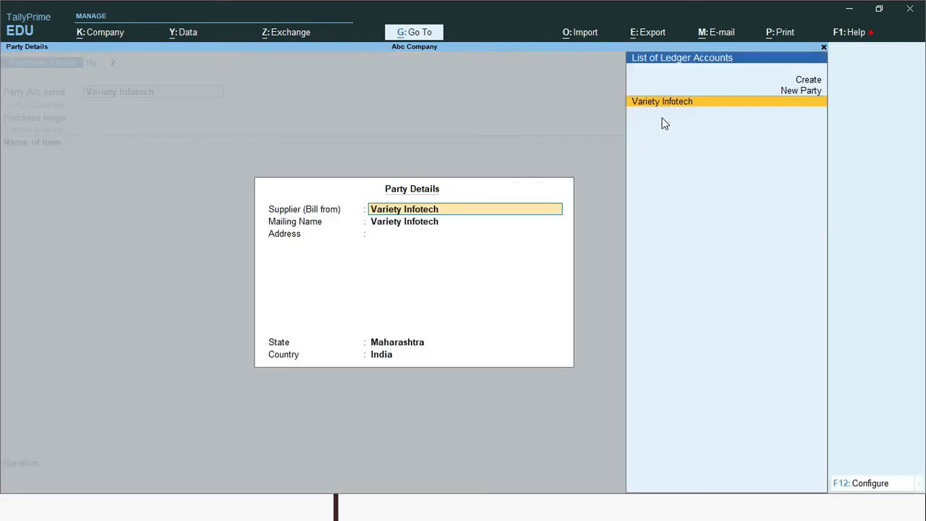
Accept the supplier details for Variety Infotech with no address, keeping Maharashtra as the state and India as the country
key("Return")
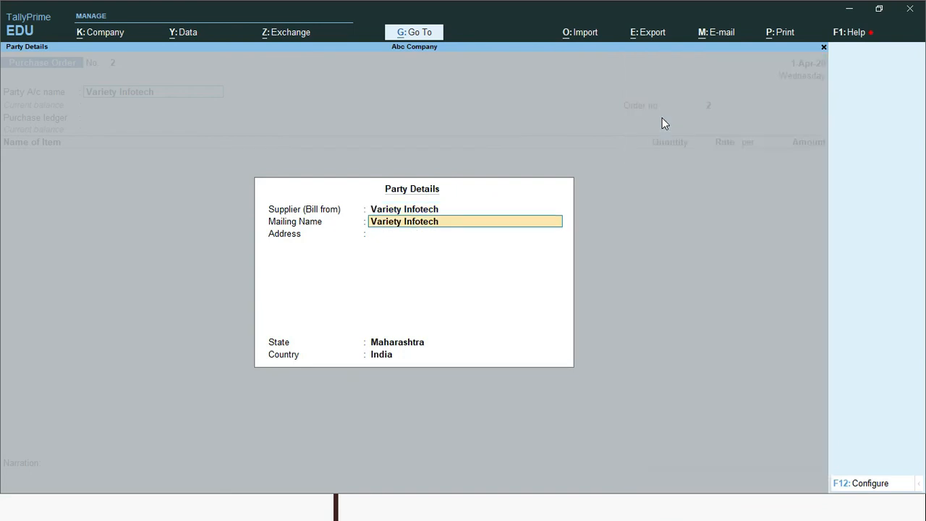
key("Return")
key("Return")
key("Return")
key("Return")
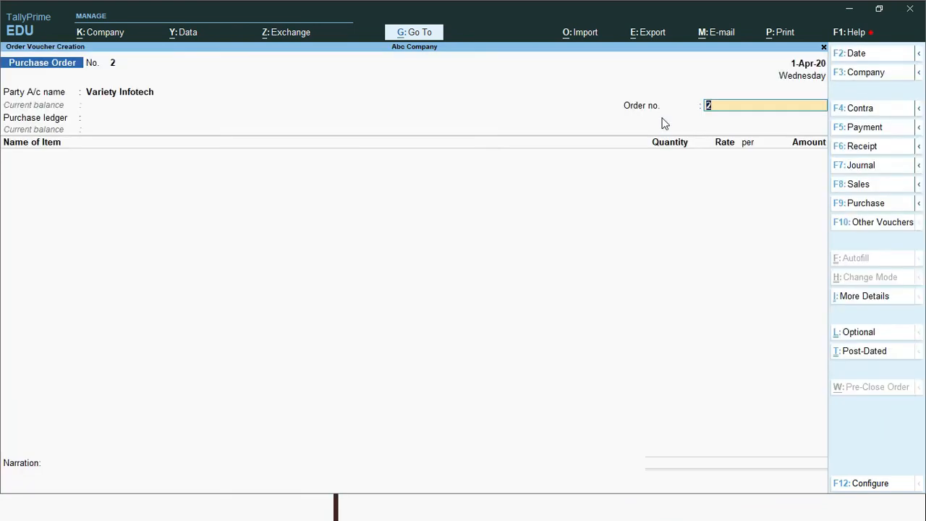
Set the voucher date of the second purchase order to 2-Apr-20
key("F2")
key("Return")
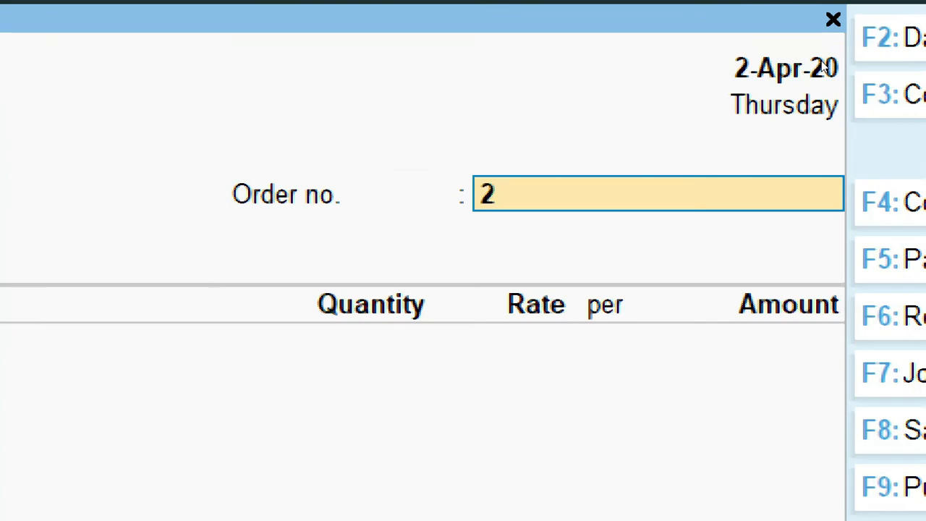
key("F2")
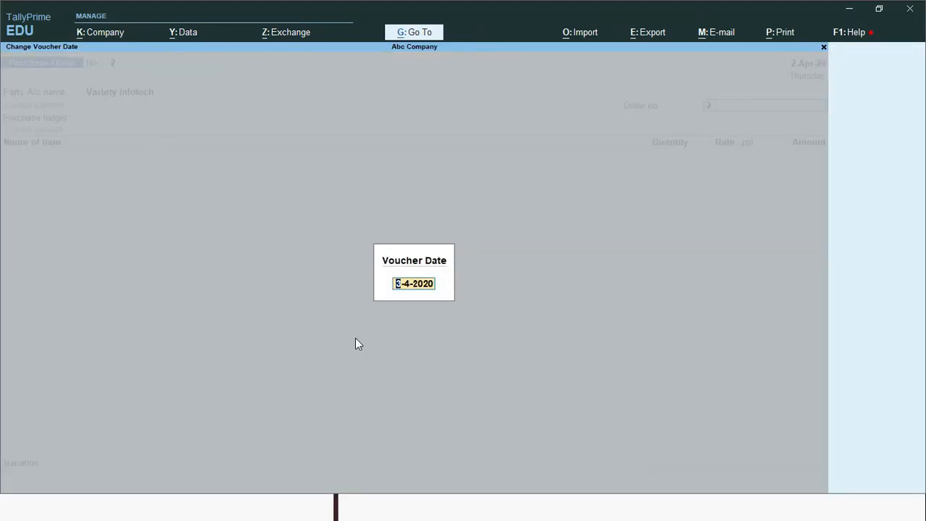
key("Escape")
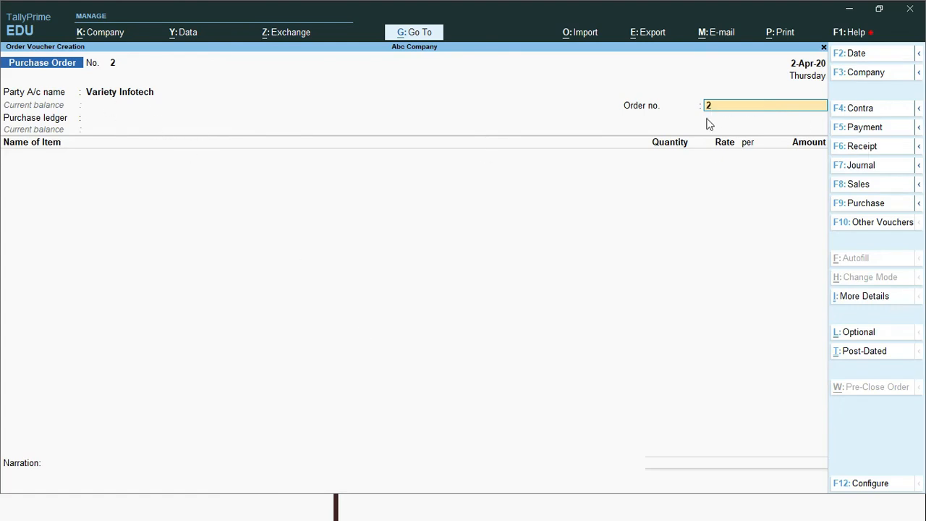
Keep order number 2 and choose Purchase A/c as the purchase ledger
key("Return")
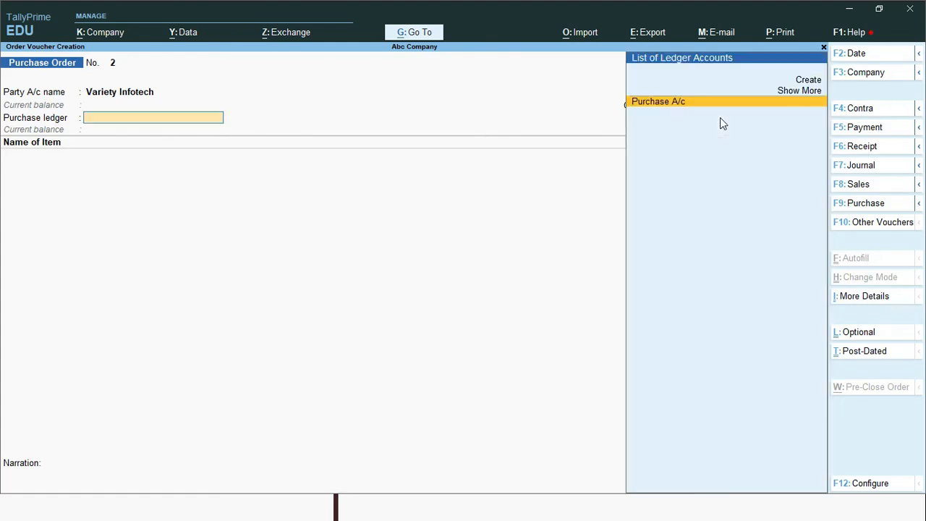
key("BackSpace")
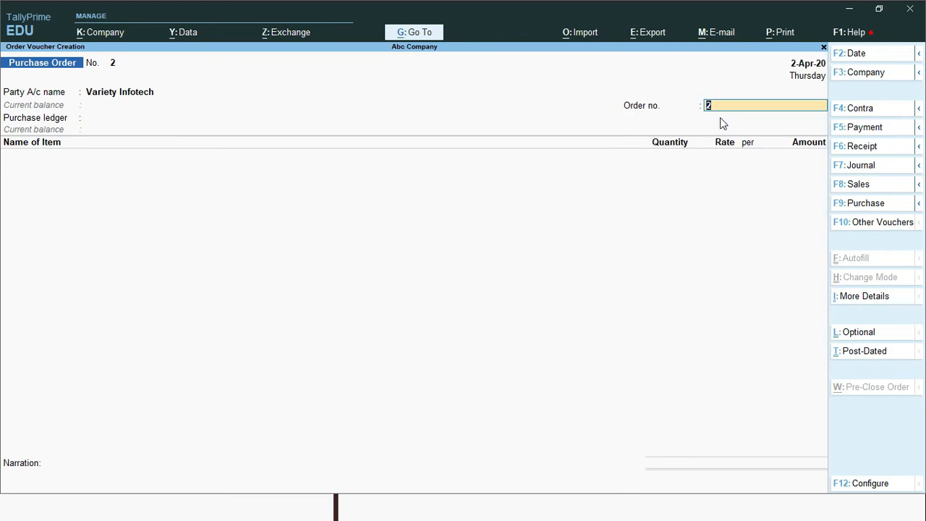
key("Return")
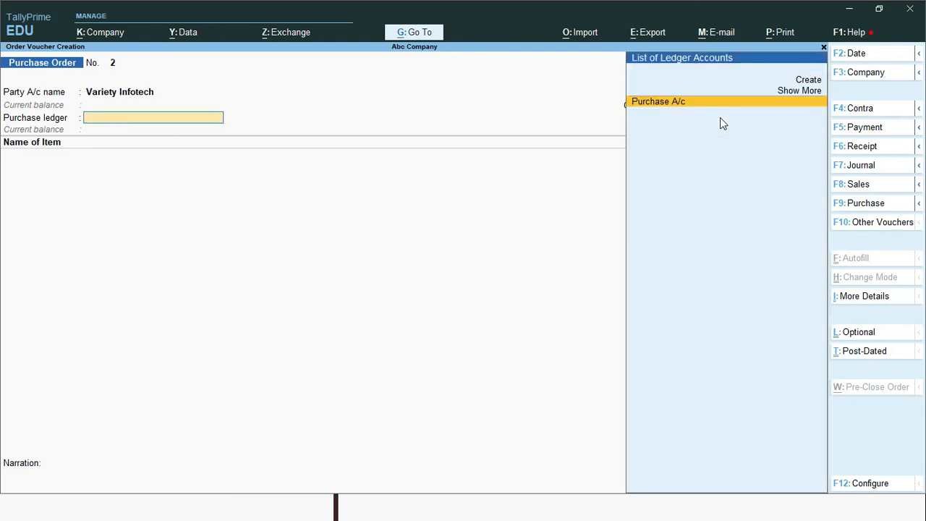
key("BackSpace")
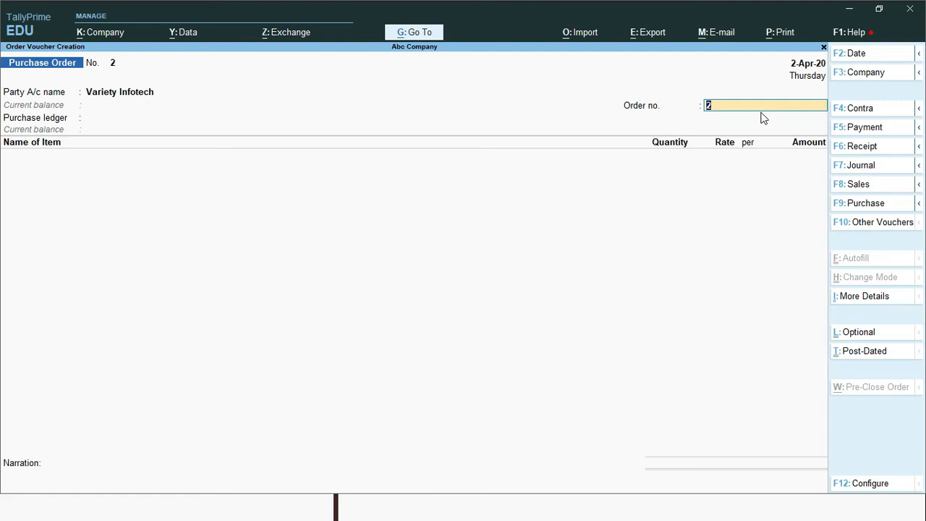
key("Return")
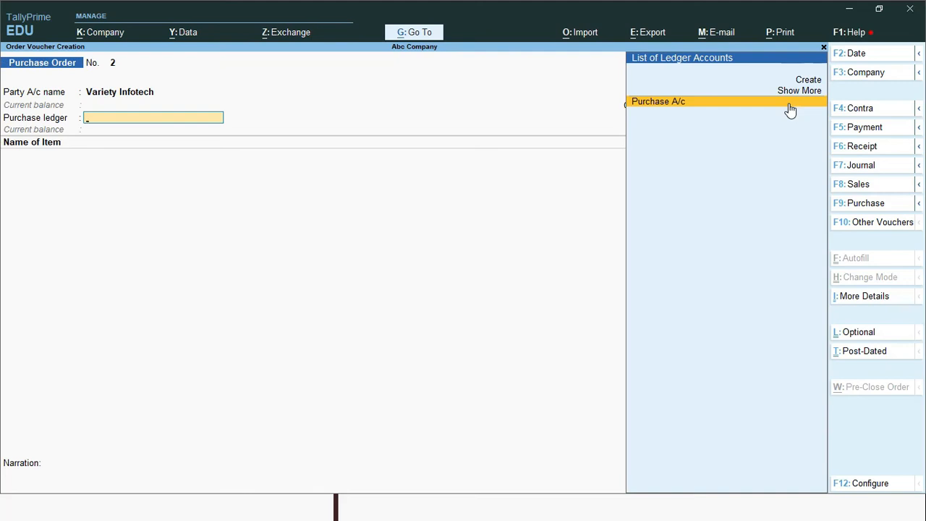
left_click(788, 104)
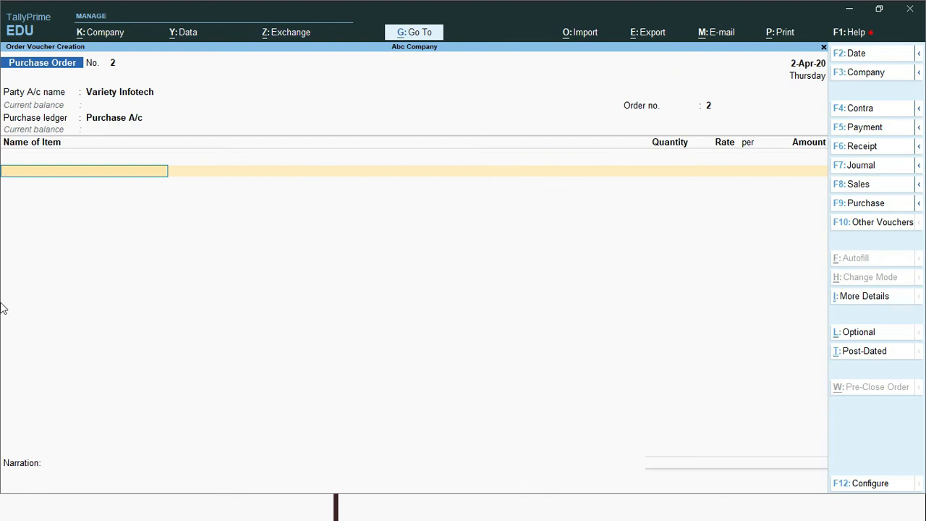
Add the Usb Mouse item with an allocation of 15 nos at a rate of 350 per nos, due on 2-Apr-20
type("U")
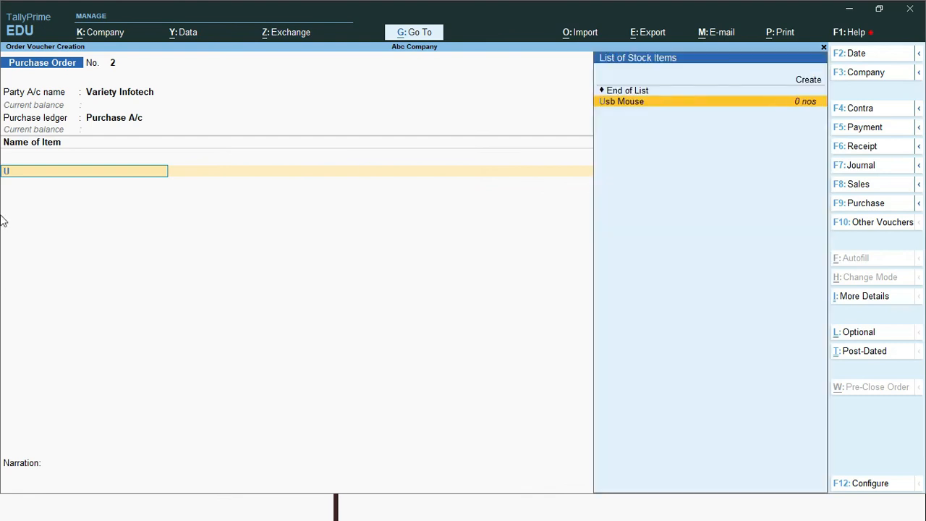
key("Return")
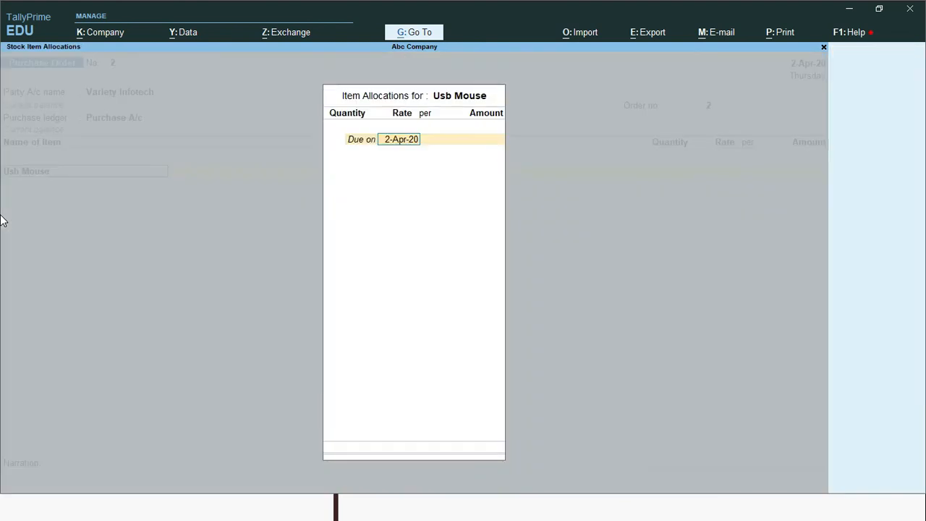
key("Return")
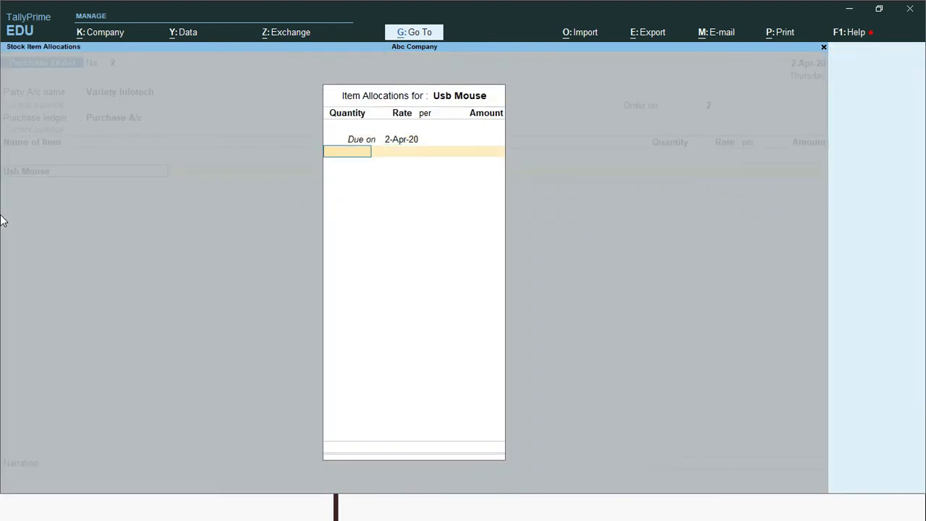
type("15")
key("Return")
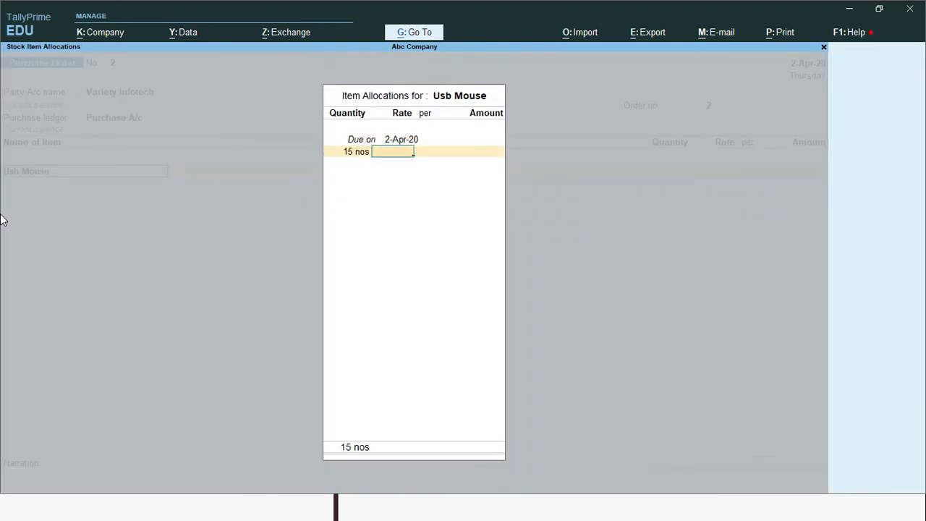
type("350")
key("Return")
key("Return")
key("Return")
key("Return")
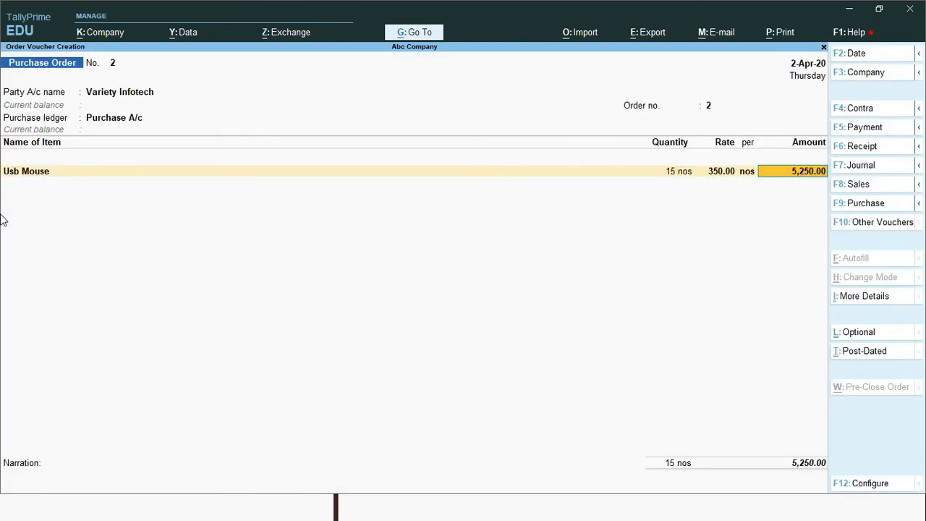
Reopen the Usb Mouse allocation and set the quantity to 50 nos, keeping the rate and due date
key("BackSpace")
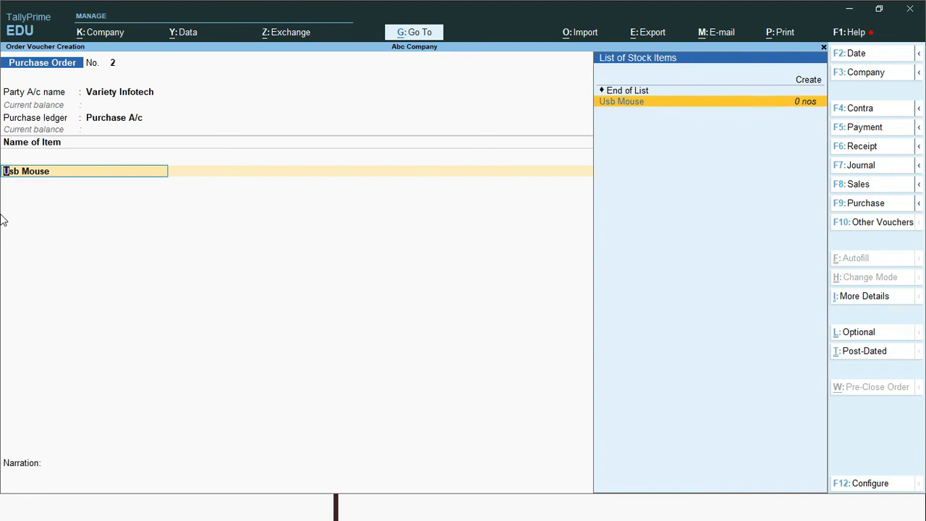
key("Return")
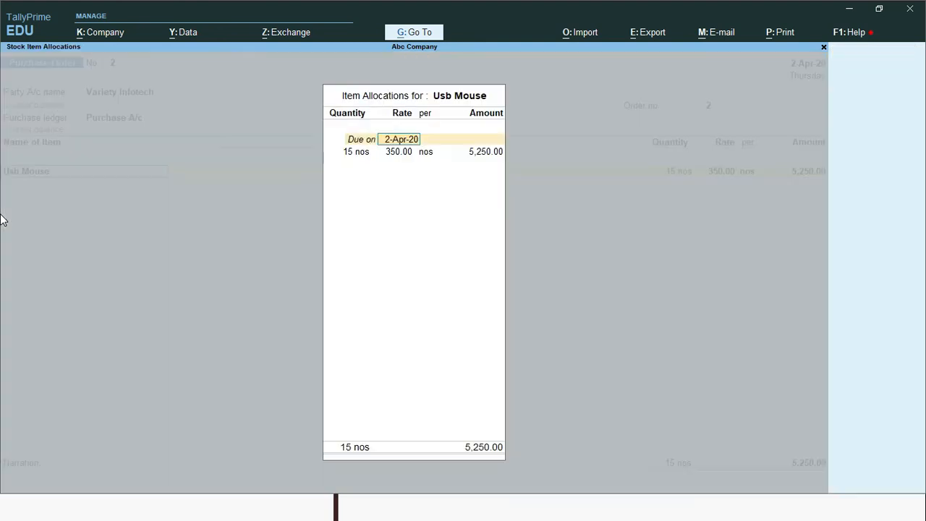
key("Return")
type("50")
key("Return")
key("Return")
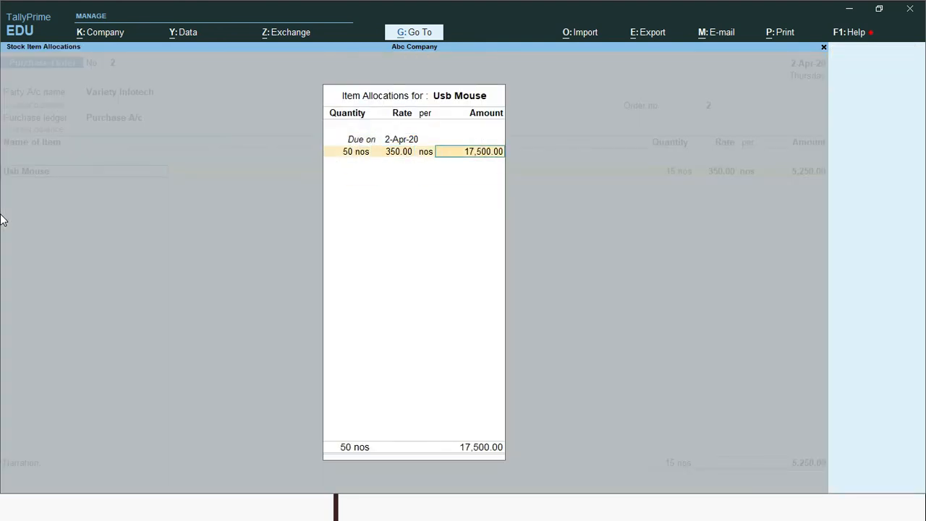
key("Return")
key("Return")
key("Return")
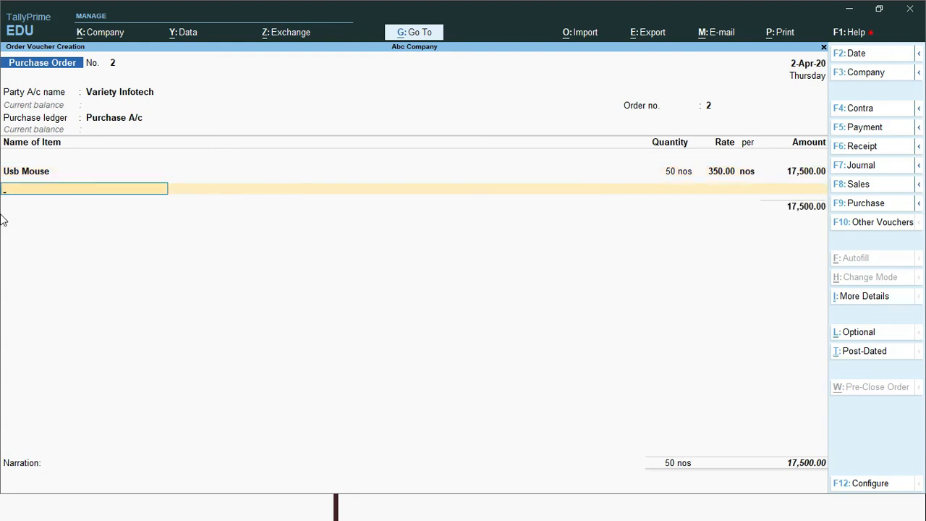
End the item and ledger lists, leave the narration blank, and save the second purchase order
key("Return")
key("Return")
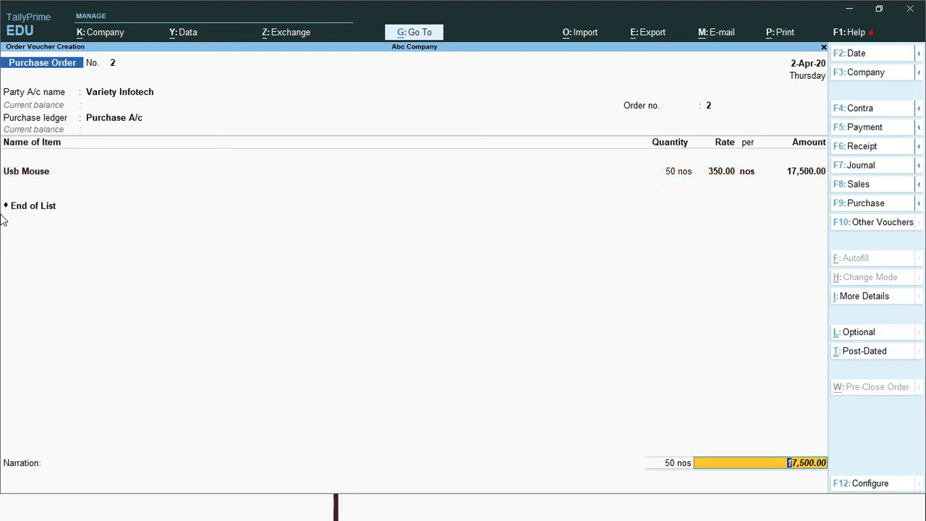
key("Return")
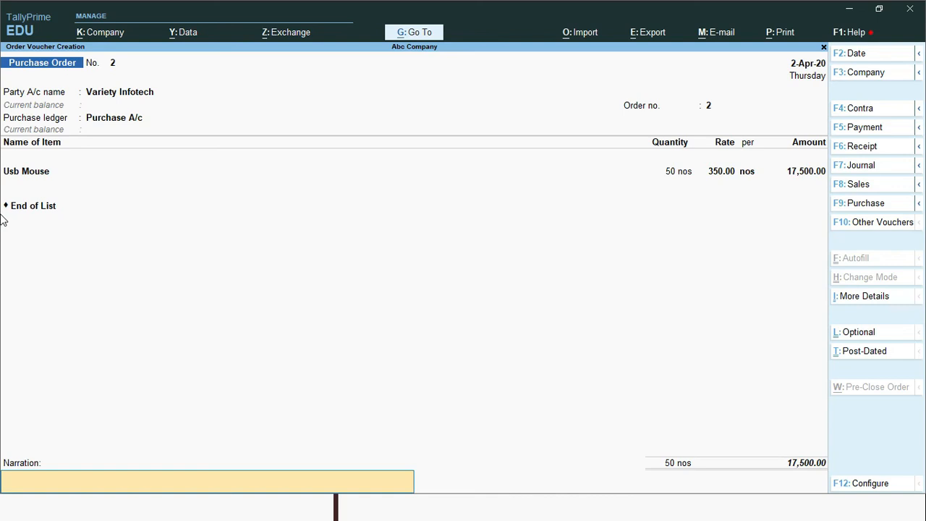
key("Return")
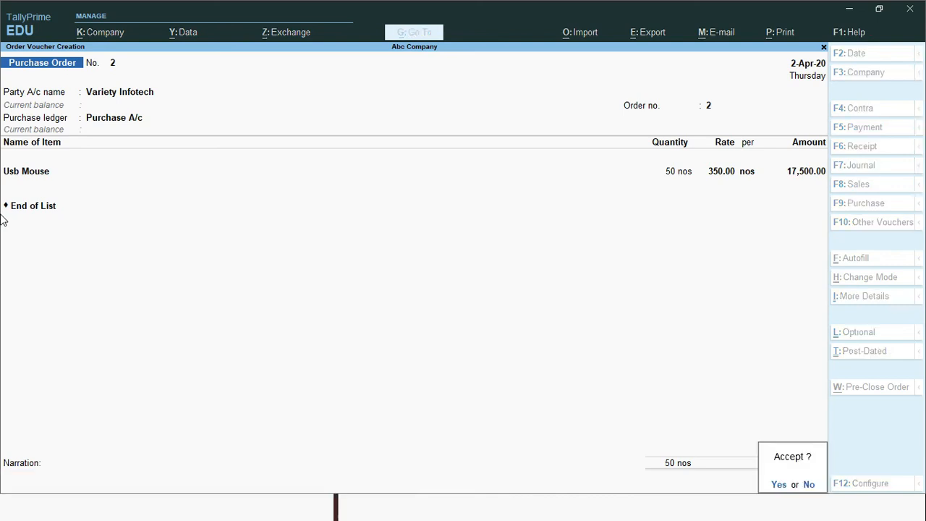
key("Return")
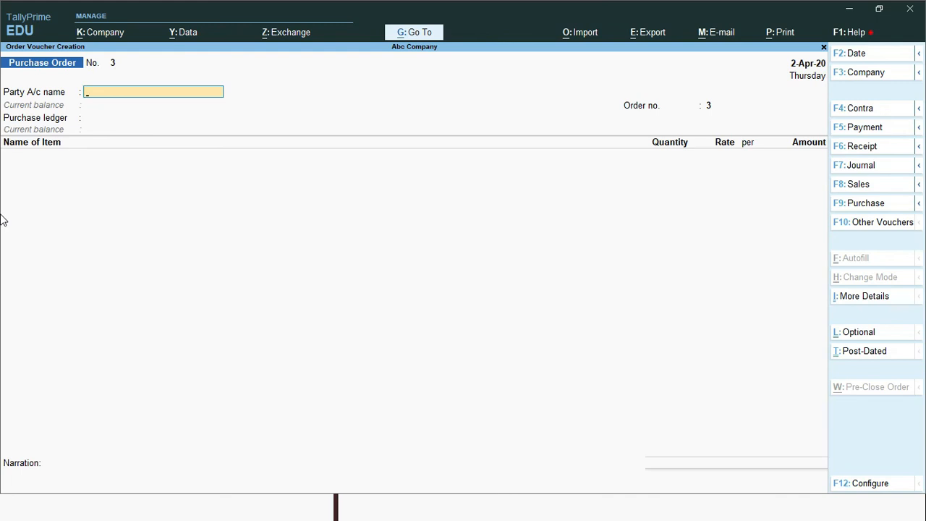
Quit the blank third purchase order and return to the Gateway of Tally
key("Page_Up")
key("Page_Down")
key("Escape")
key("y")
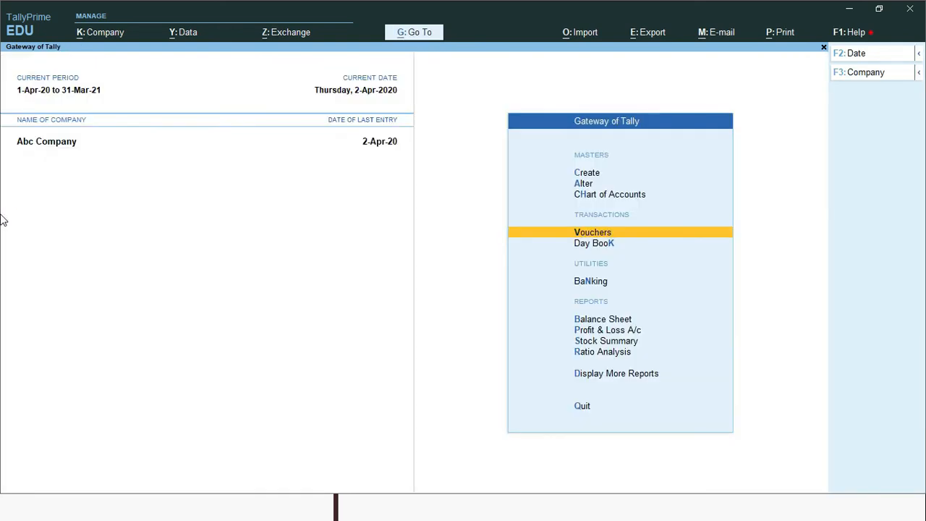
Open the Day Book from the additional accounting reports
key("Down")
key("Down")
key("Down")
key("Down")
key("Down")
key("Down")
key("Down")
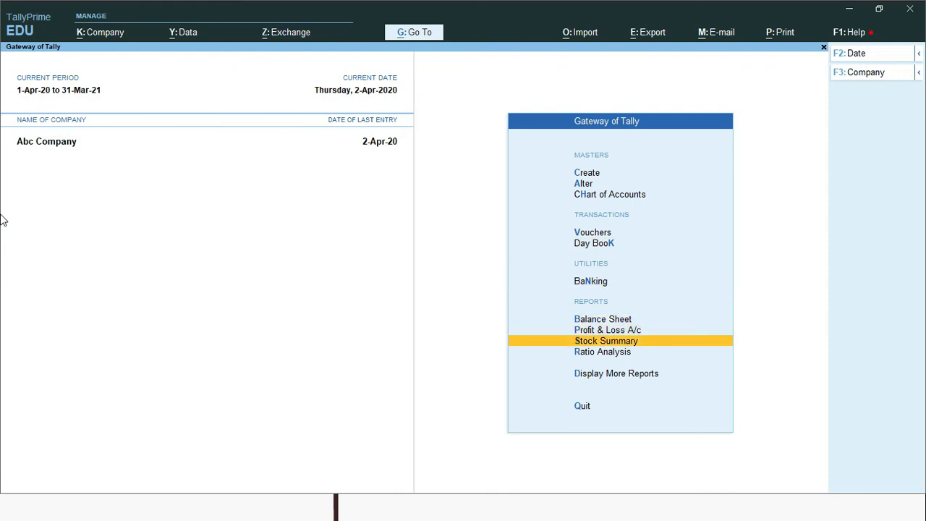
key("Down")
key("Up")
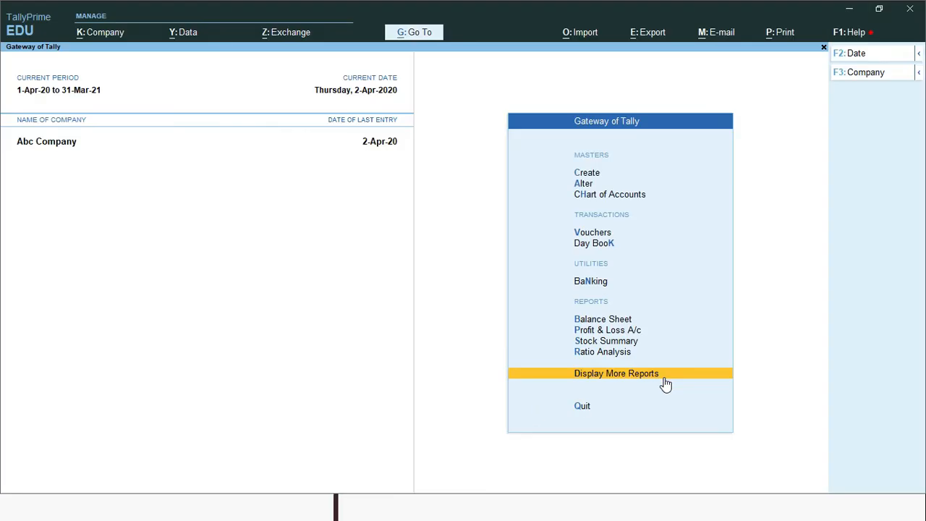
left_click(664, 376)
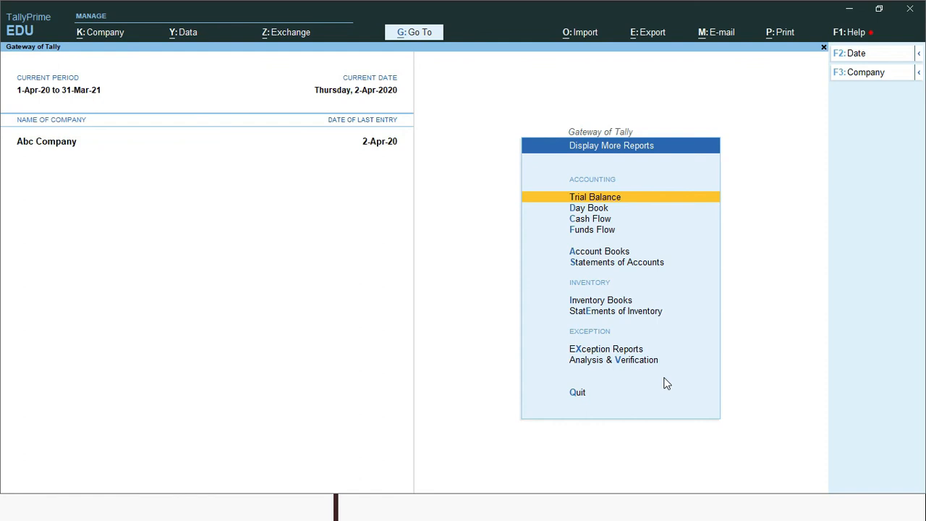
key("Down")
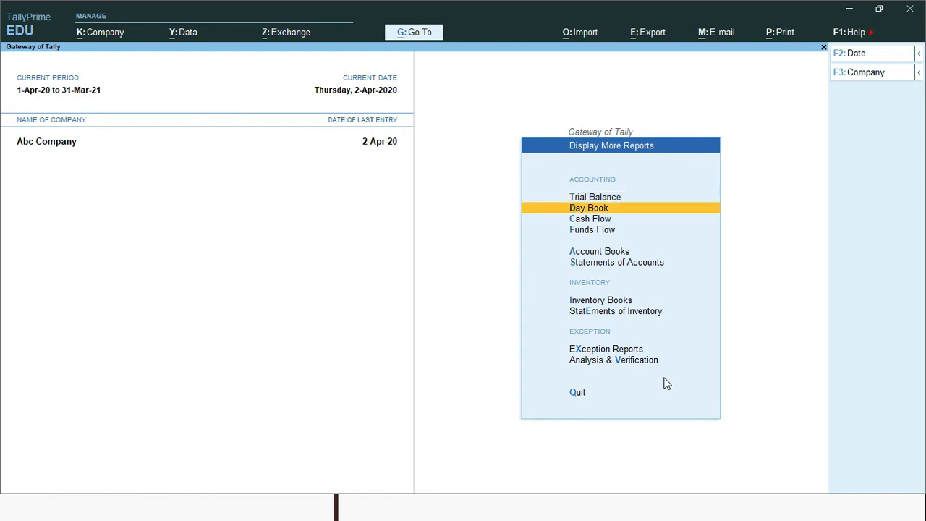
key("Return")
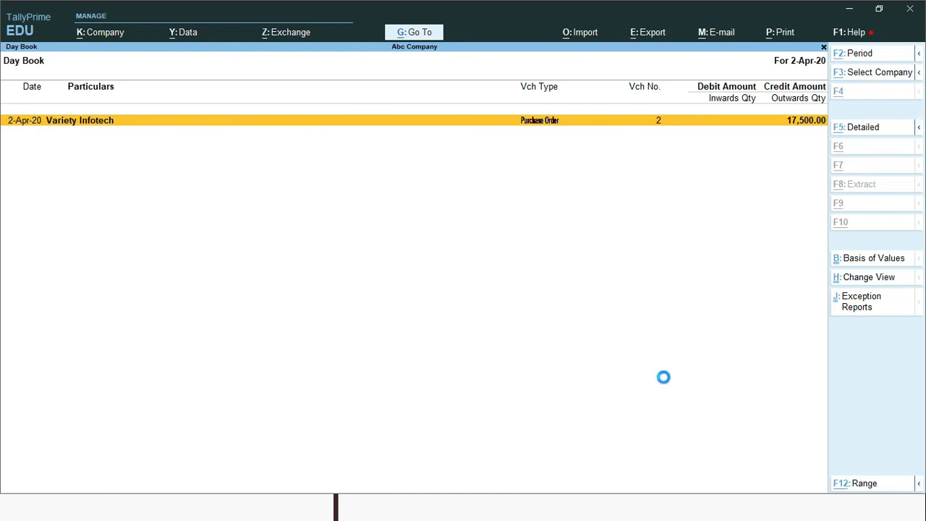
Set the Day Book period from 1-4-2020 to 2-4-2020
key("alt+F2")
type("1-4")
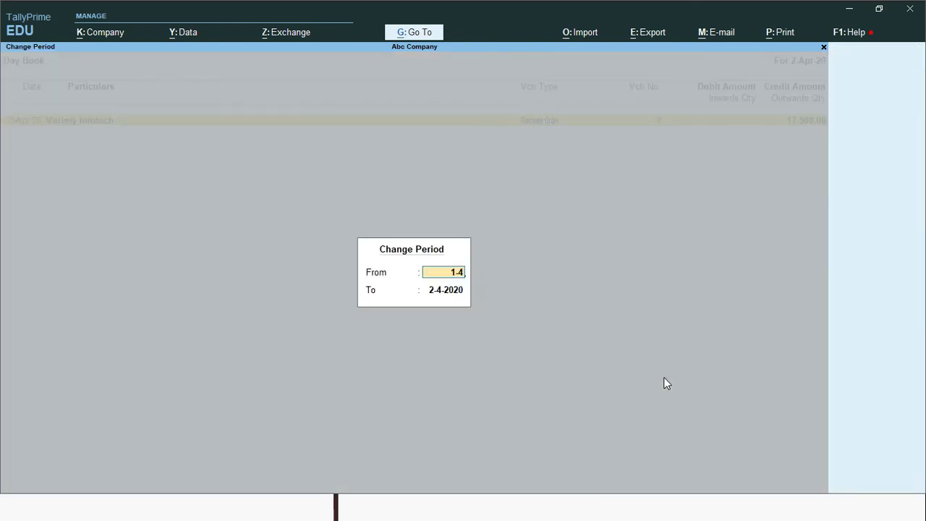
key("Return")
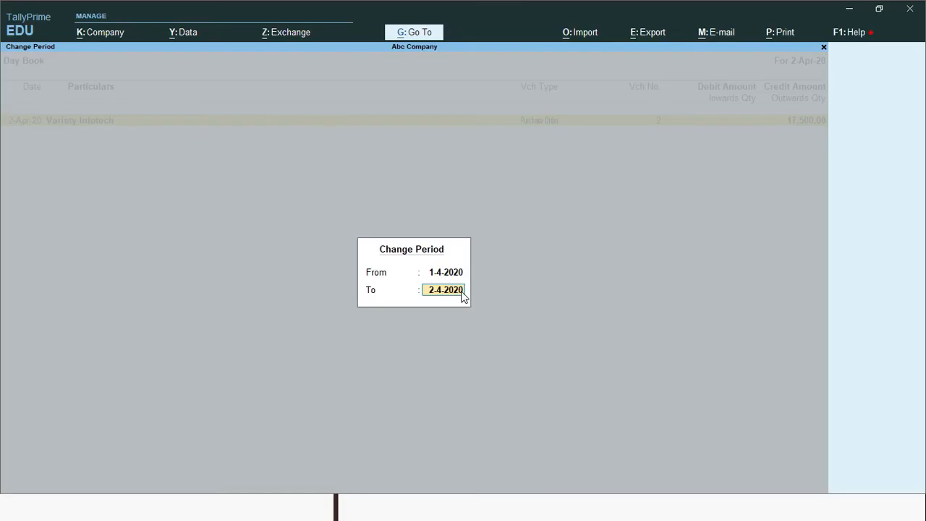
key("Return")
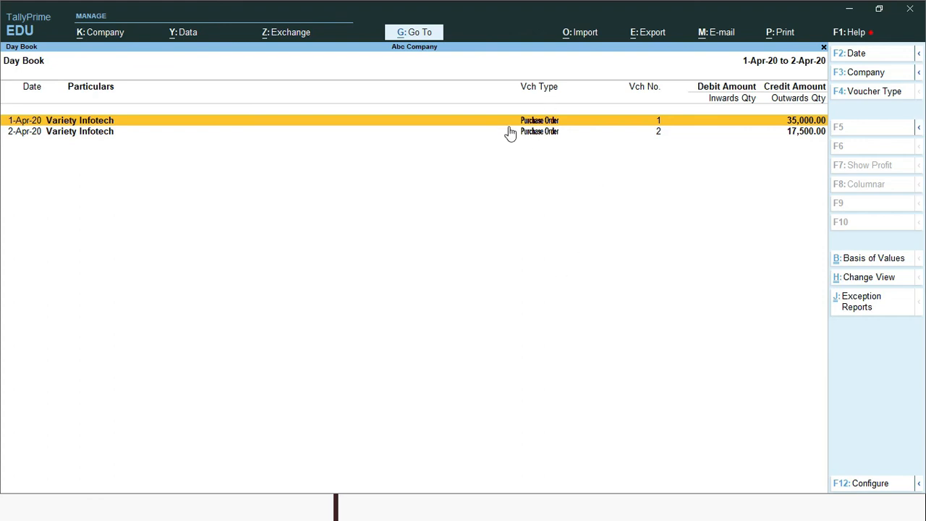
Look into purchase order 1 dated 1-Apr-20 from the Day Book and return without changing it
key("Return")
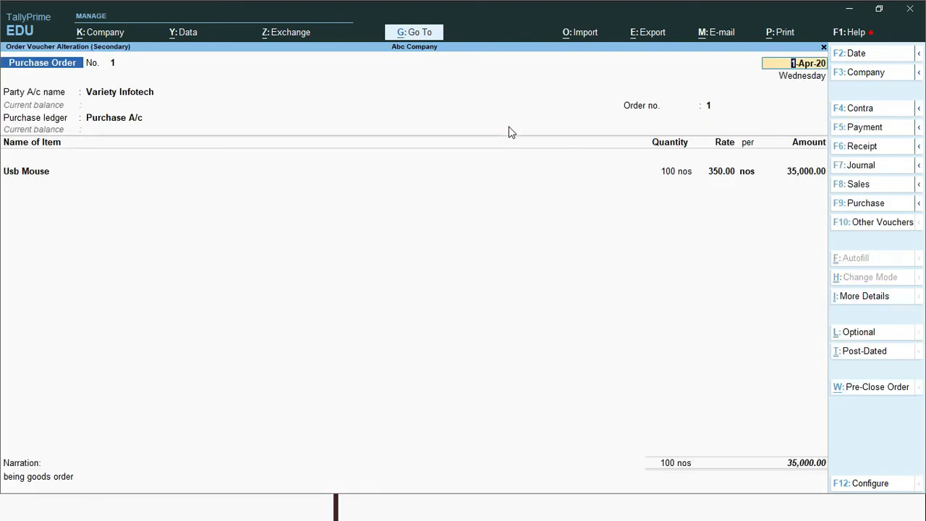
key("Escape")
key("y")
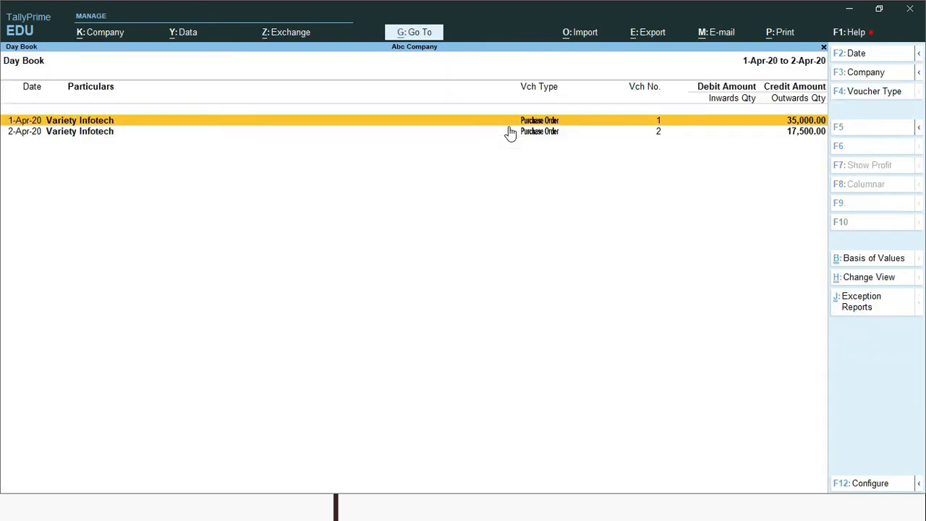
Reopen the Day Book for 2-Apr-20 and restrict it to the Purchase Order voucher type
key("Escape")
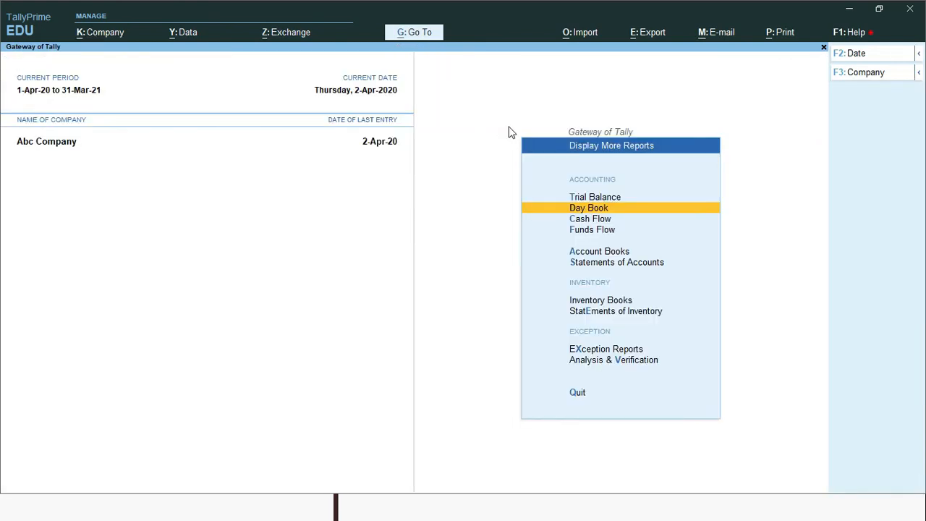
key("Return")
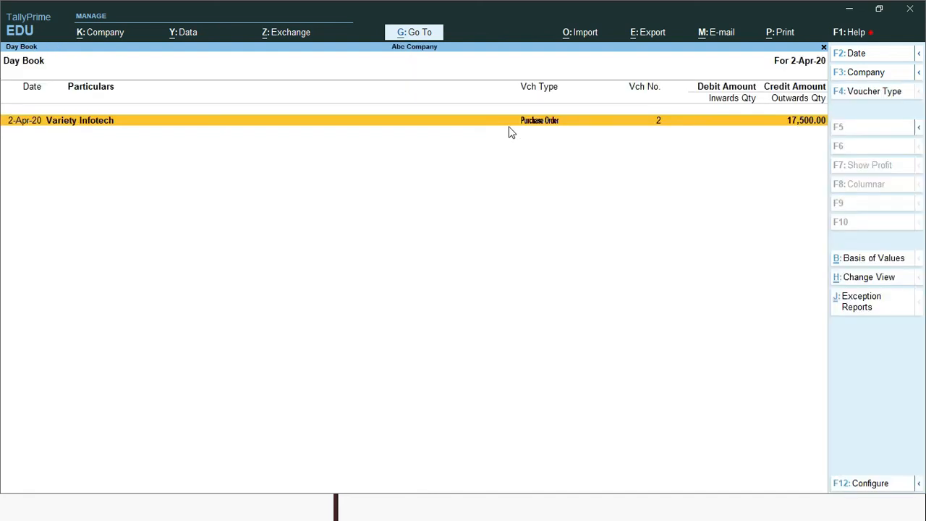
key("F4")
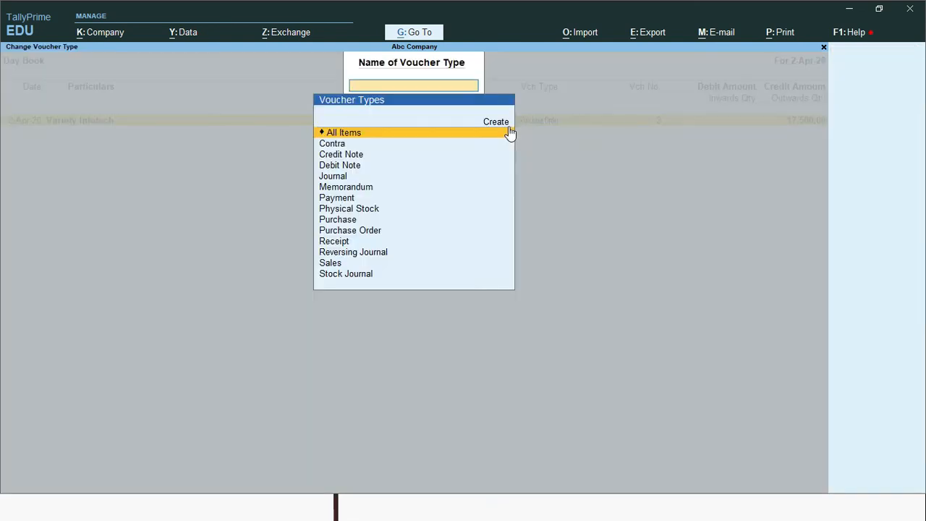
key("Down")
key("Down")
key("Down")
key("Down")
key("Down")
key("Down")
key("Down")
key("Down")
key("Down")
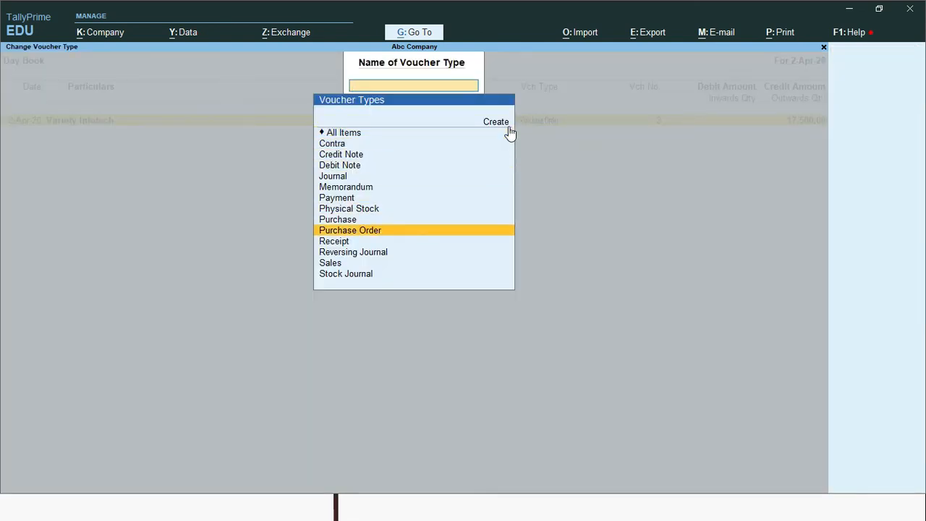
key("Return")
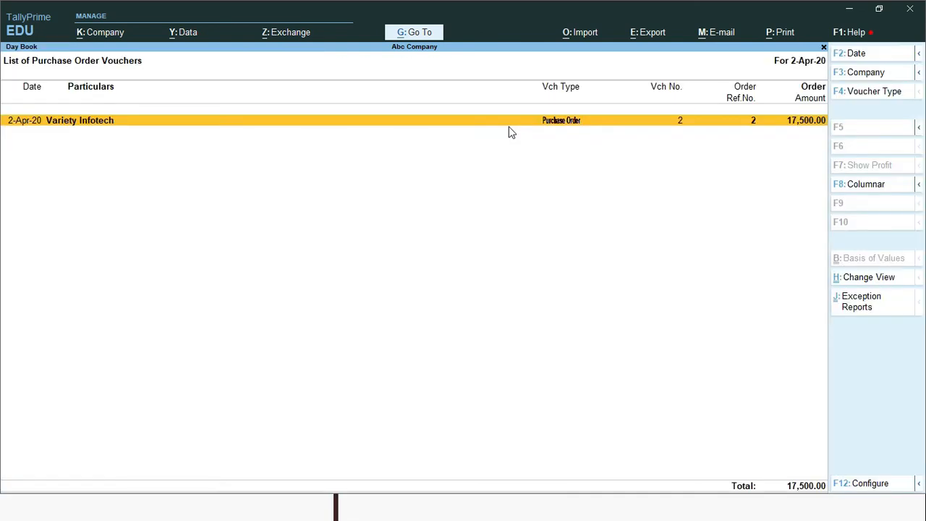
key("F4")
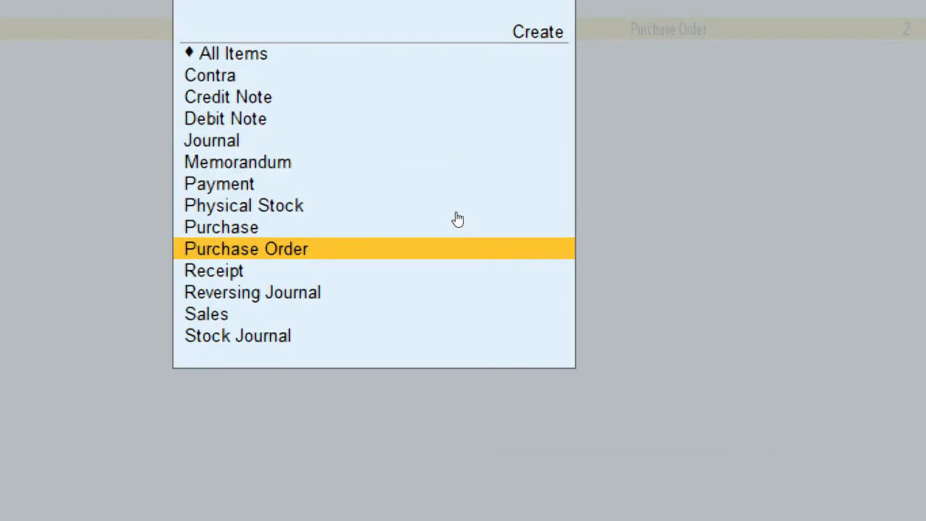
key("Return")
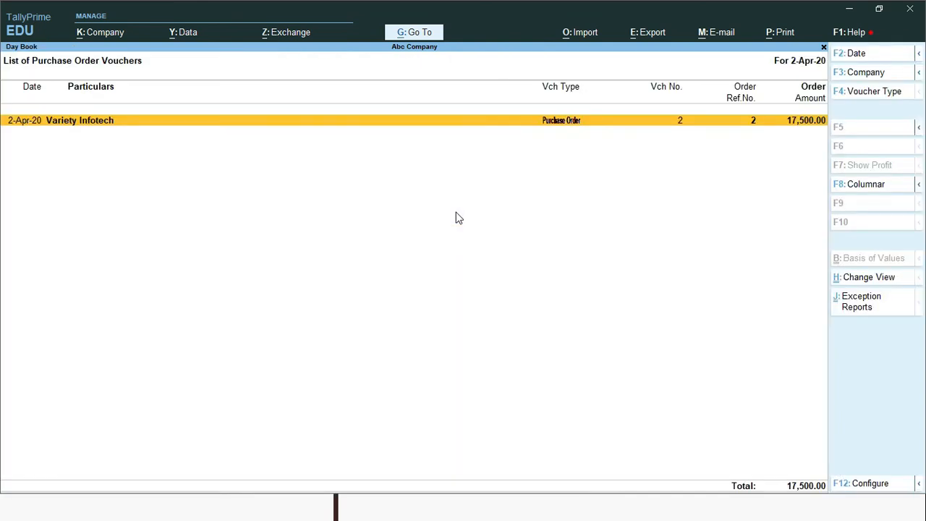
Leave the Day Book and open the Inventory Books from the additional reports
key("Escape")
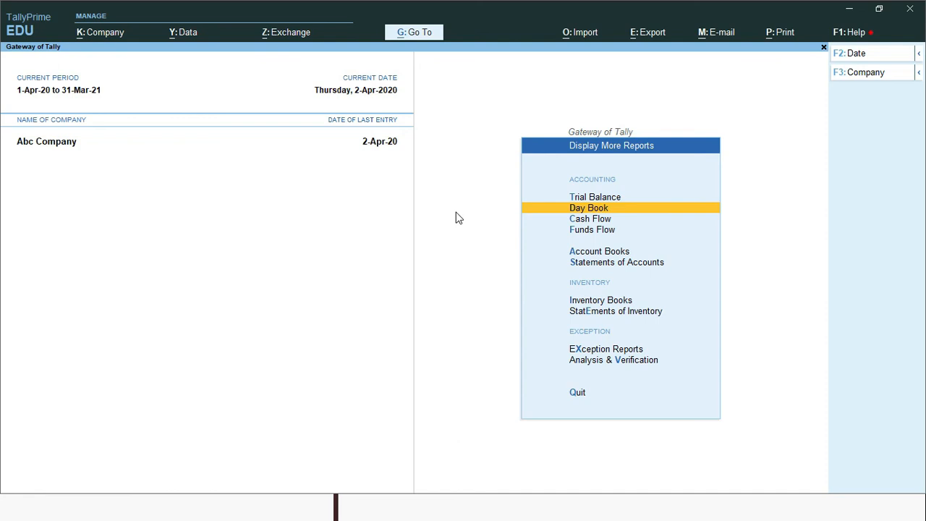
key("Up")
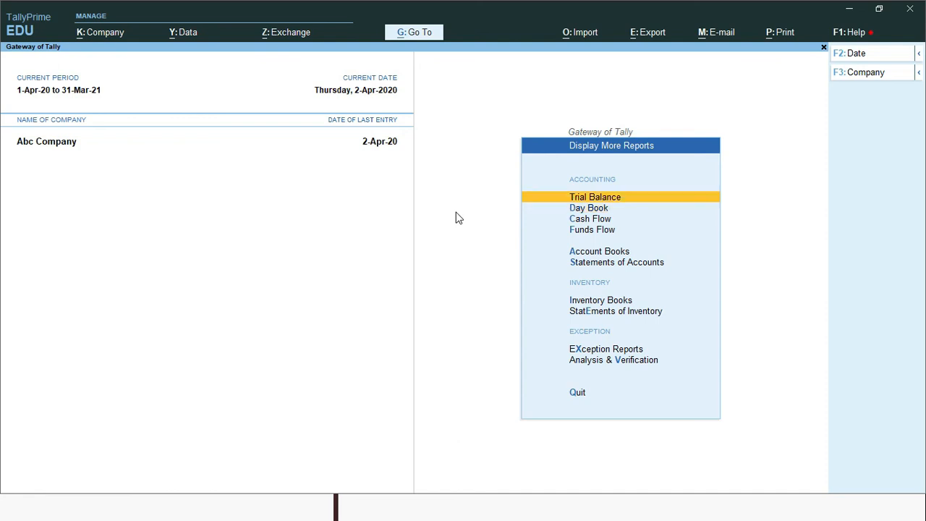
key("Down")
key("Down")
key("Down")
key("Down")
key("Down")
key("Down")
key("Down")
key("Up")
key("Return")
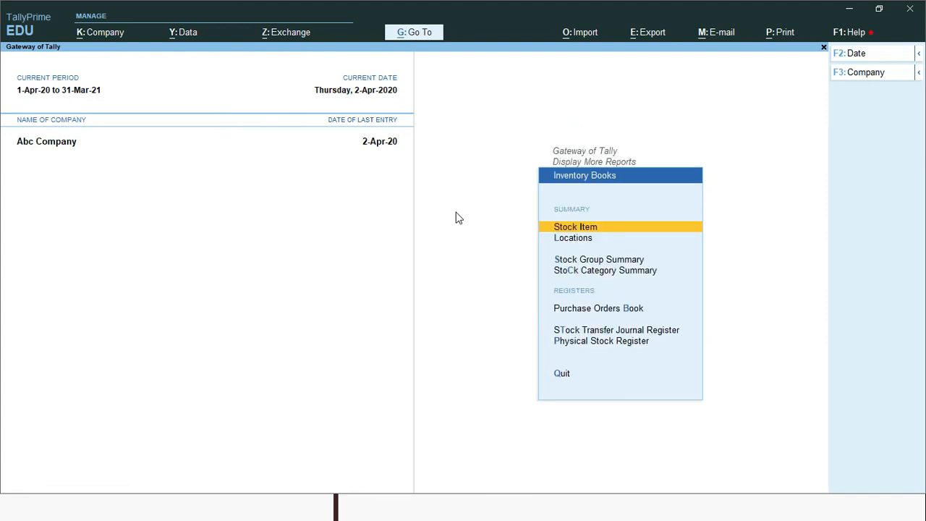
key("Escape")
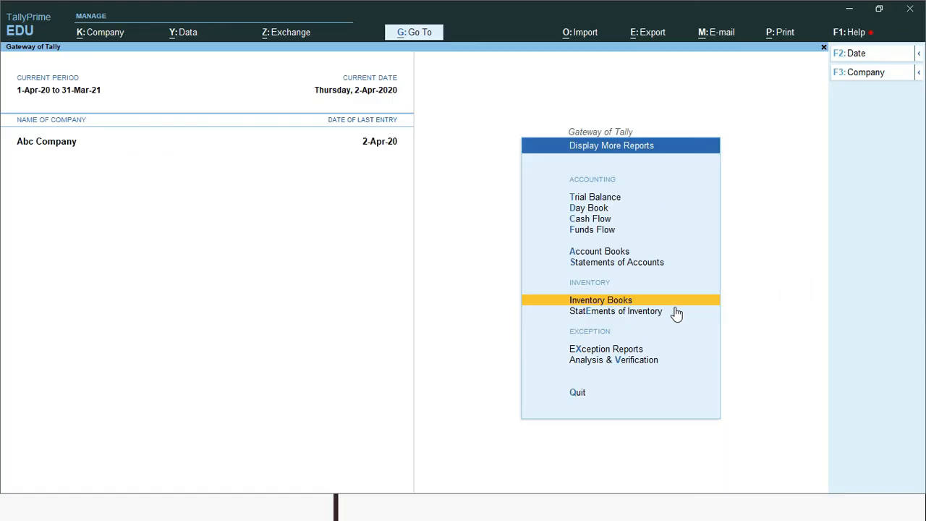
key("Return")
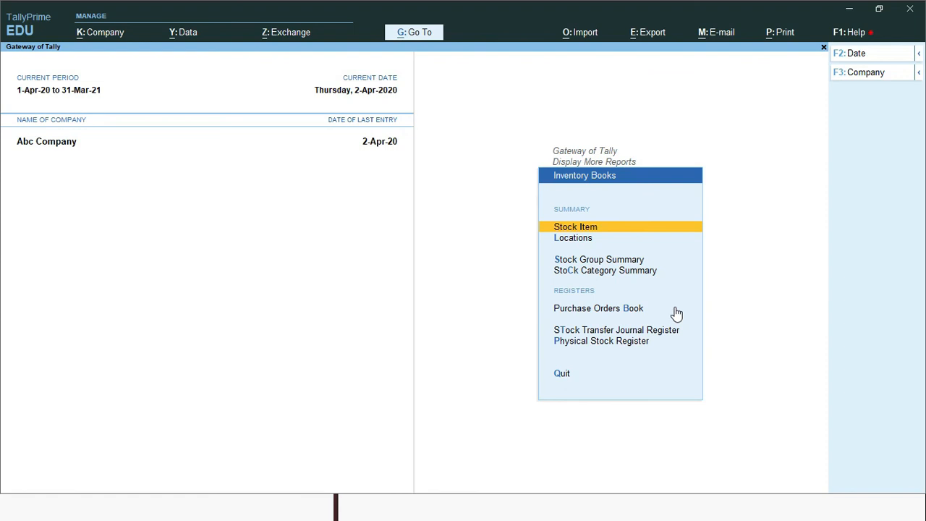
Open the Purchase Orders Book and drill down into the list of April's vouchers
key("Down")
key("Down")
key("Down")
key("Down")
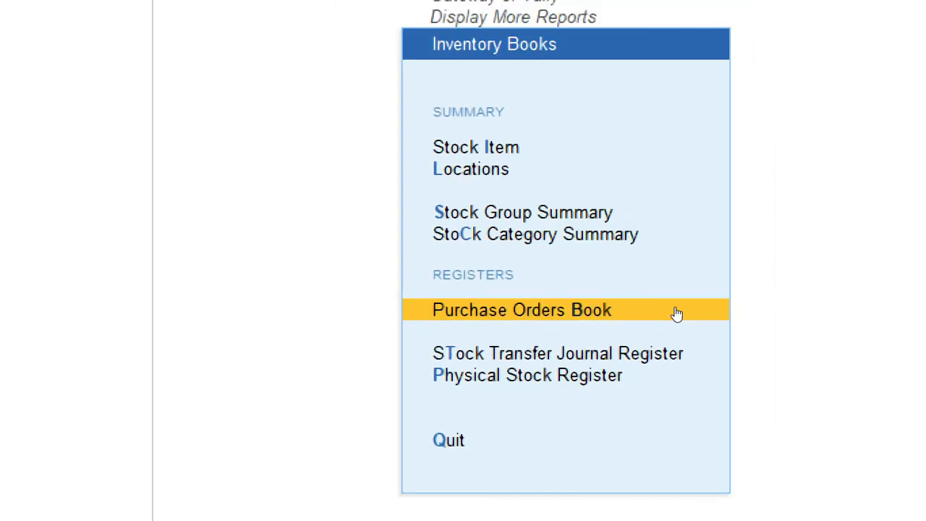
key("Return")
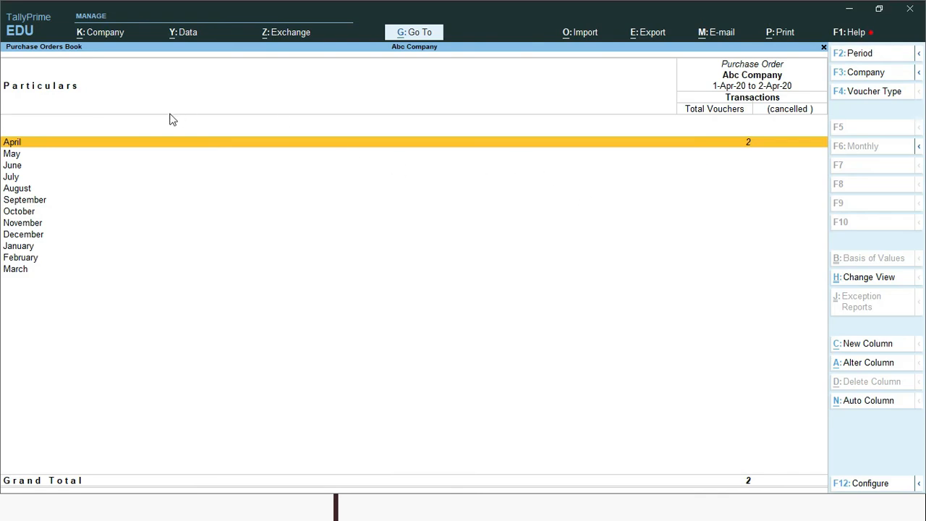
key("Return")
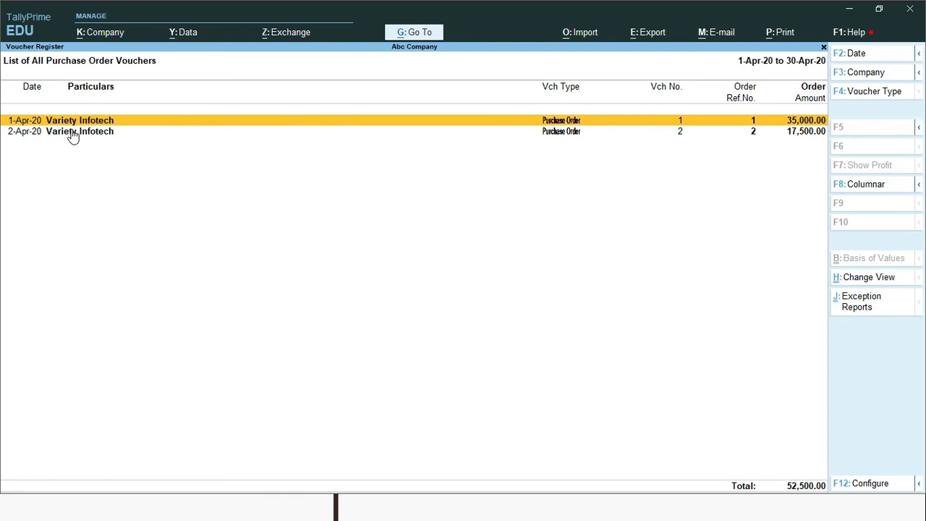
Look into purchase order 1 dated 1-Apr-20 from the April voucher register and return without changing it
key("Down")
key("Up")
key("Down")
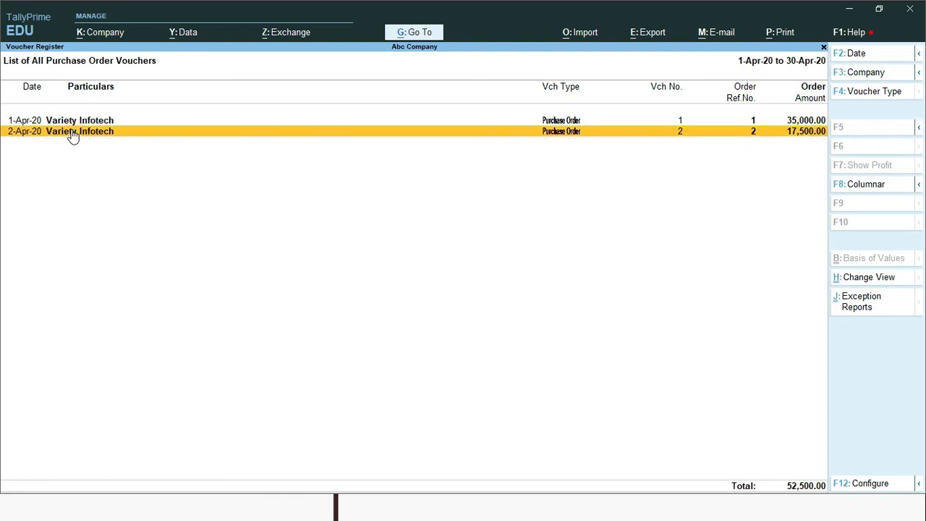
key("Up")
key("Return")
key("BackSpace")
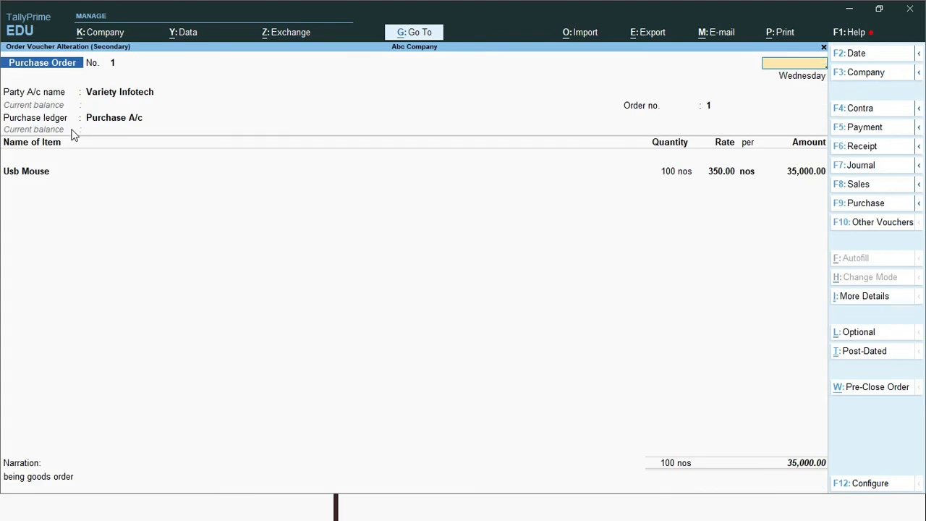
key("Escape")
Look into purchase order 2 dated 2-Apr-20 without changing it, and go back to the Inventory Books list
key("Down")
key("Return")
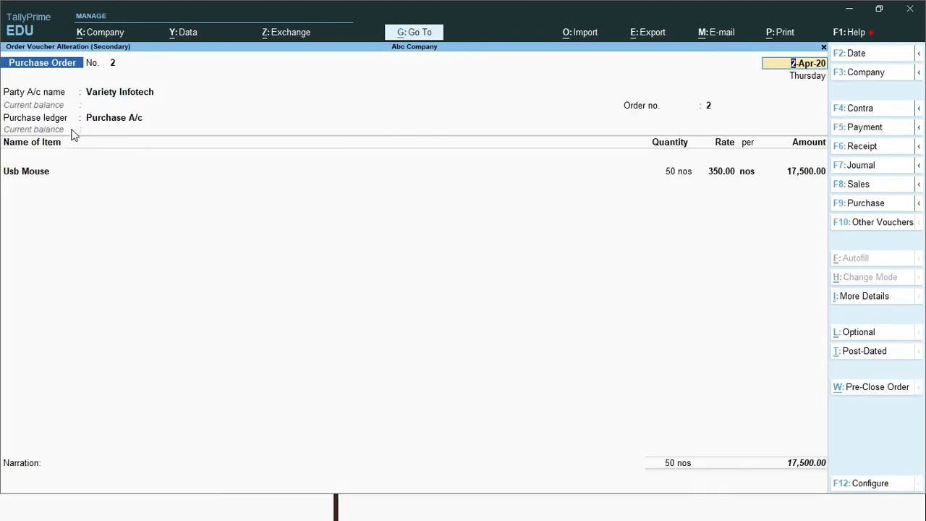
key("BackSpace")
key("Escape")
key("y")
key("Escape")
key("Escape")
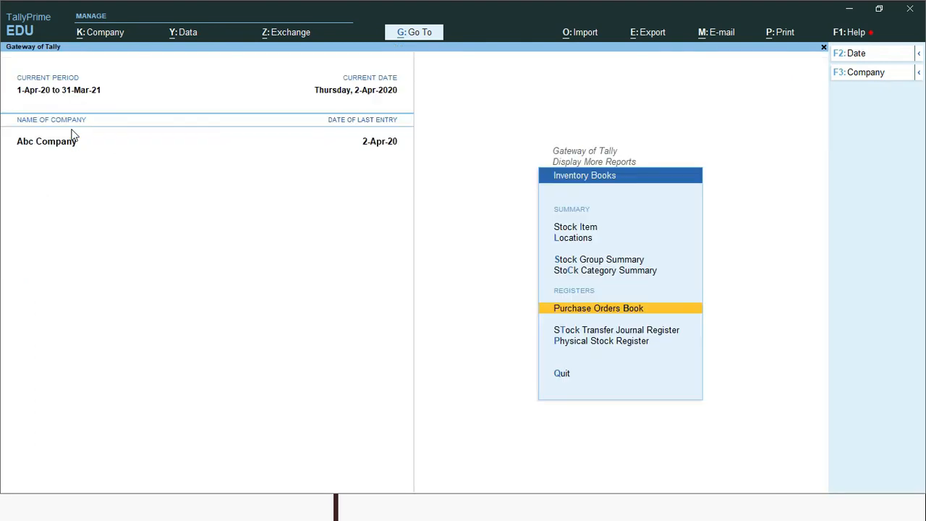